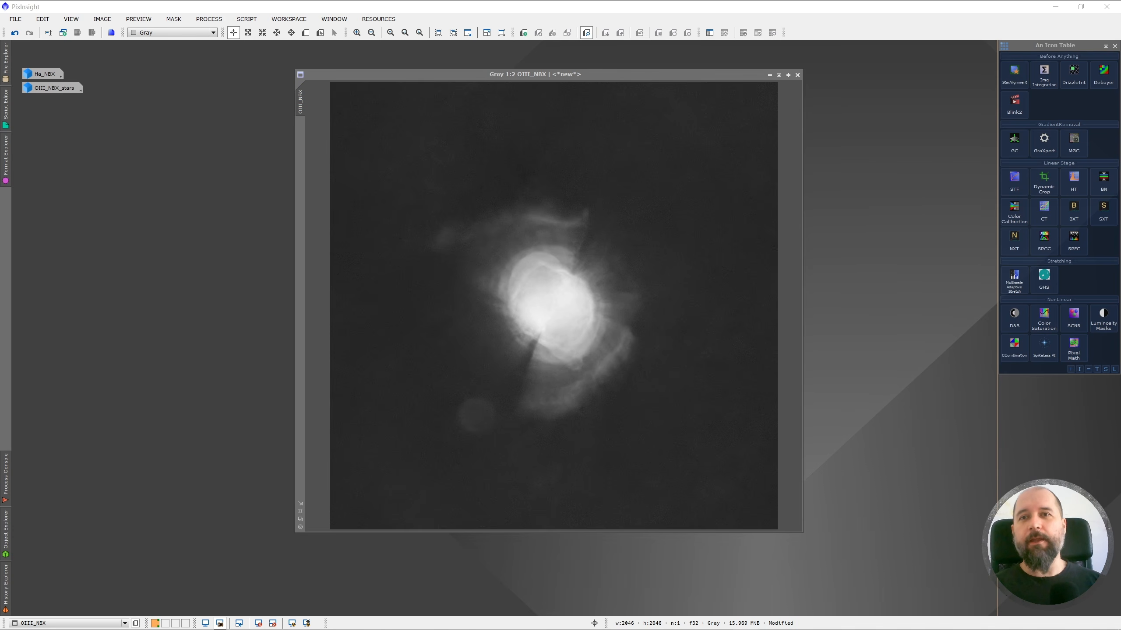
Compare the OIII_NBX image with and without stars around the round halo by undoing and redoing the star removal.
scroll(431, 459, up, 1)
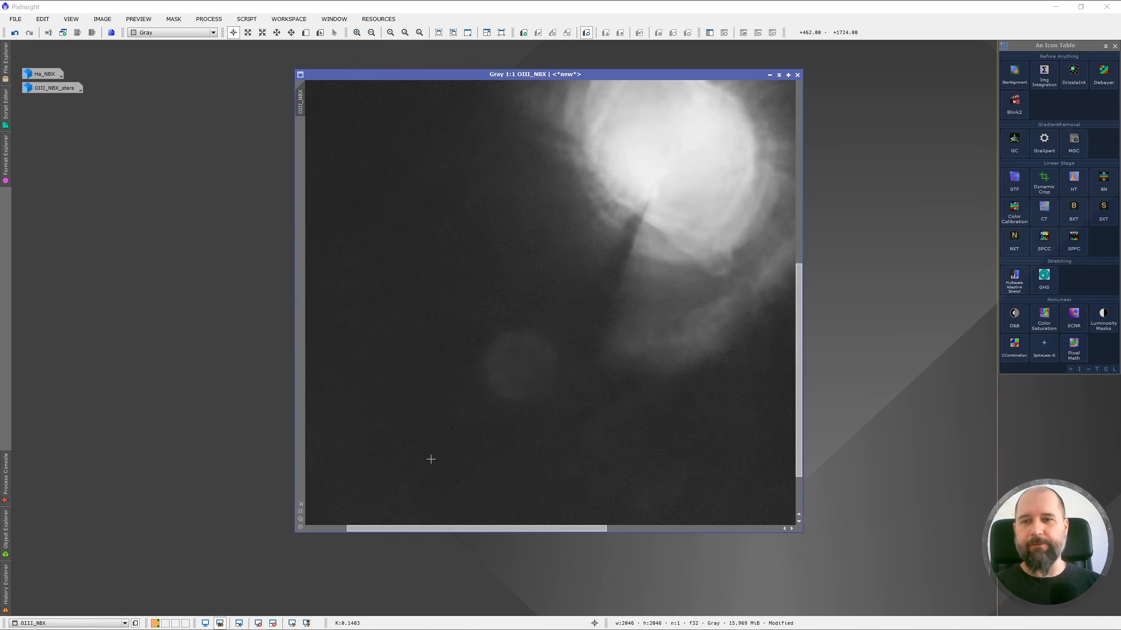
scroll(467, 439, up, 1)
scroll(529, 403, down, 1)
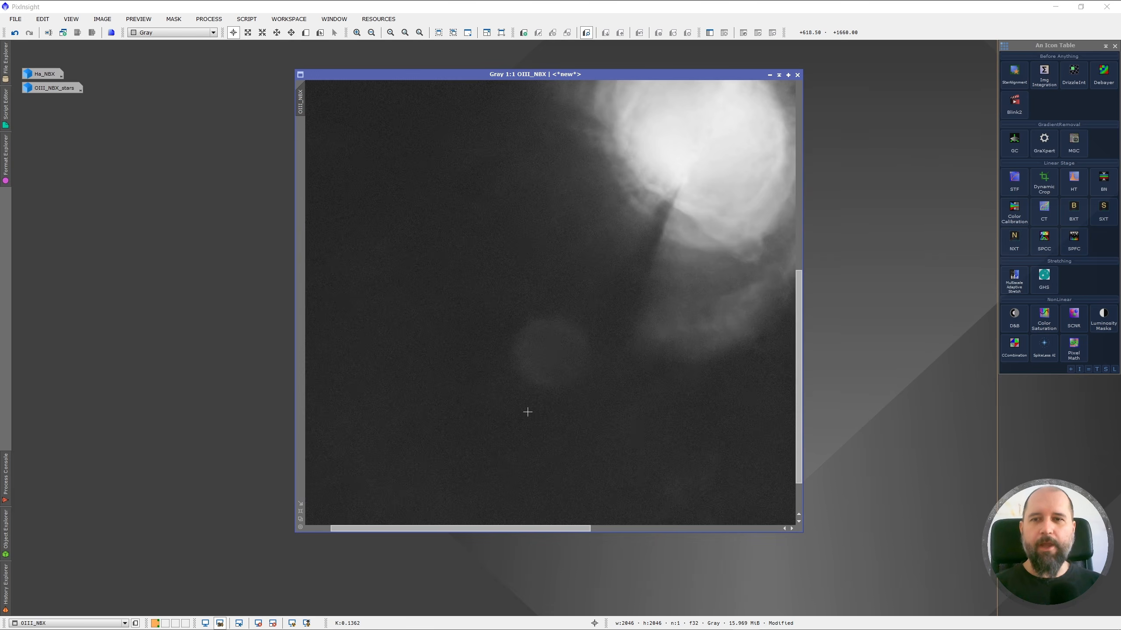
scroll(585, 396, down, 1)
scroll(438, 443, up, 1)
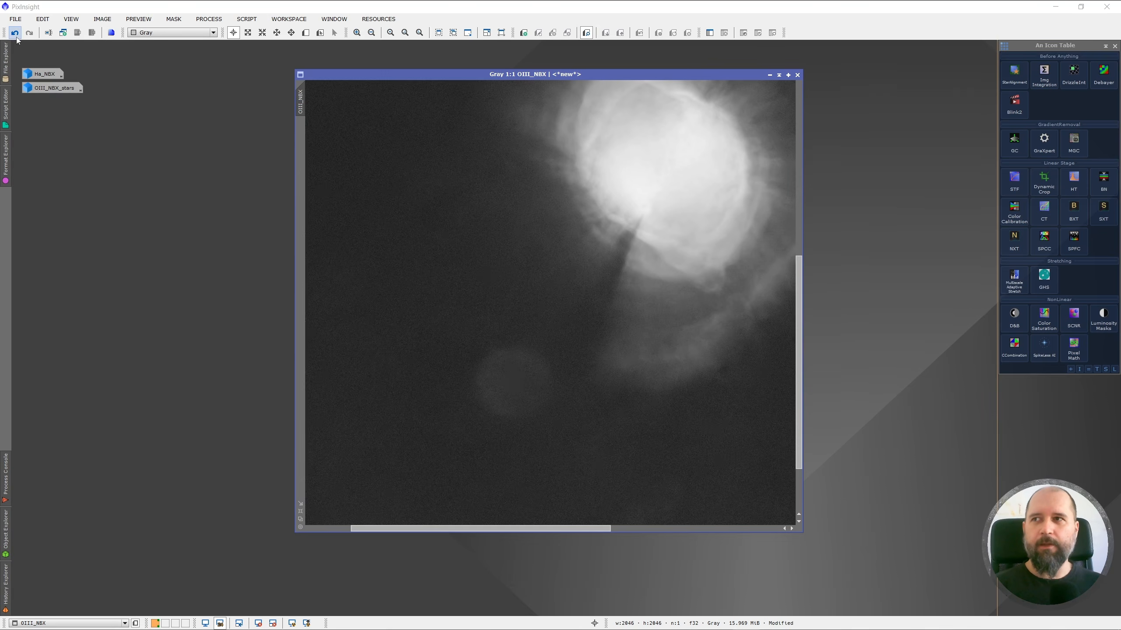
key(ctrl+z)
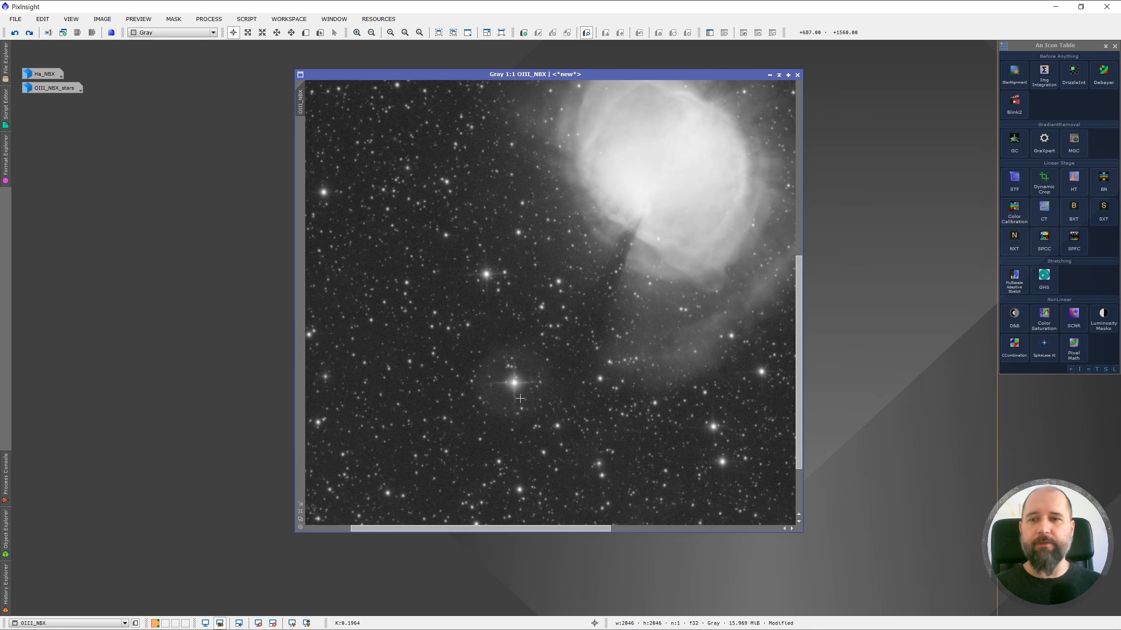
click(30, 33)
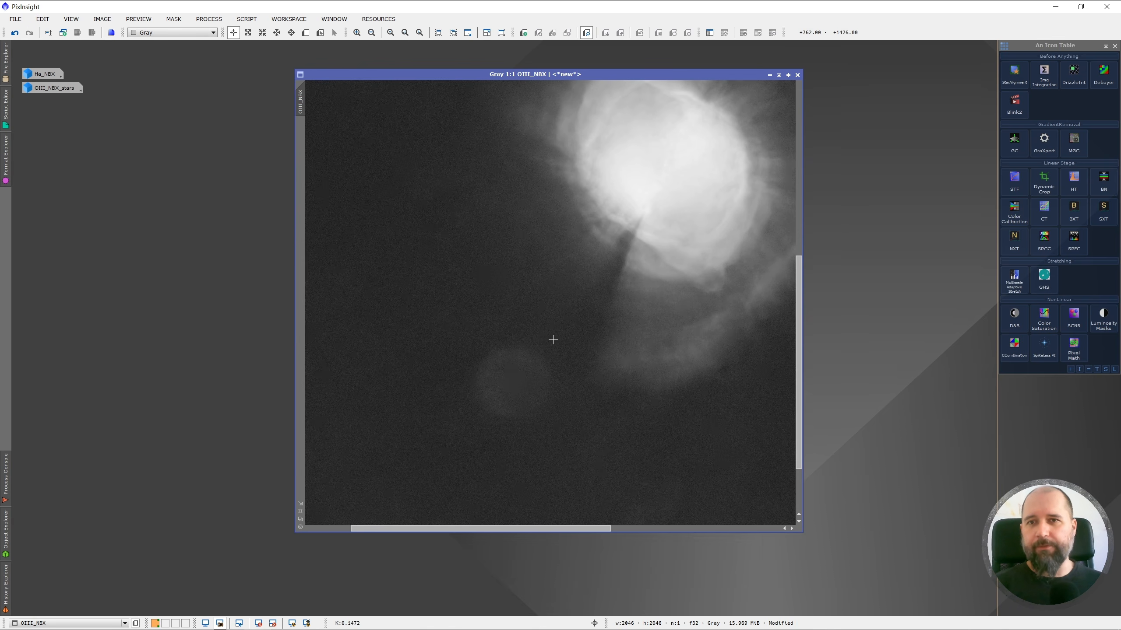
scroll(553, 339, down, 1)
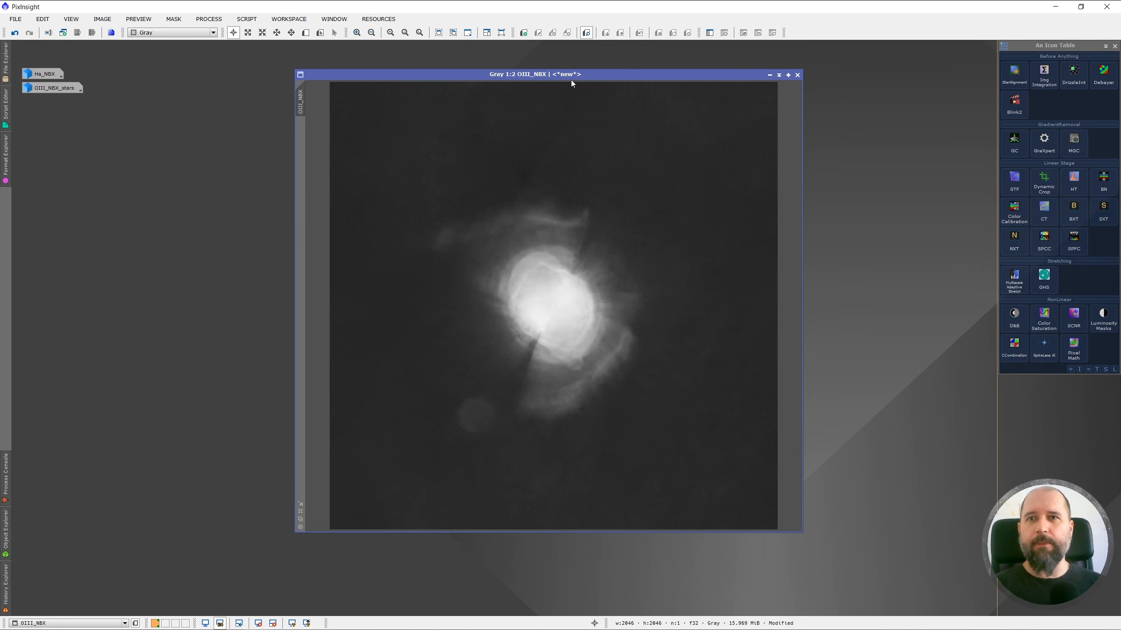
Open the Dodge & Burn process and place it beside the OIII_NBX image.
drag(573, 76, 419, 81)
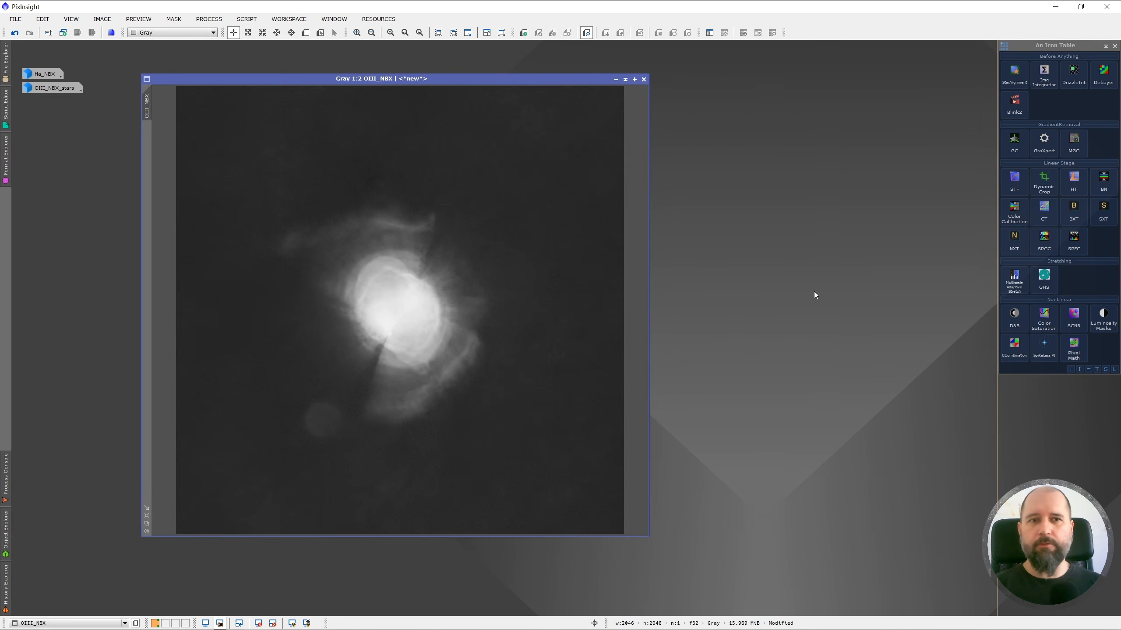
double_click(1014, 316)
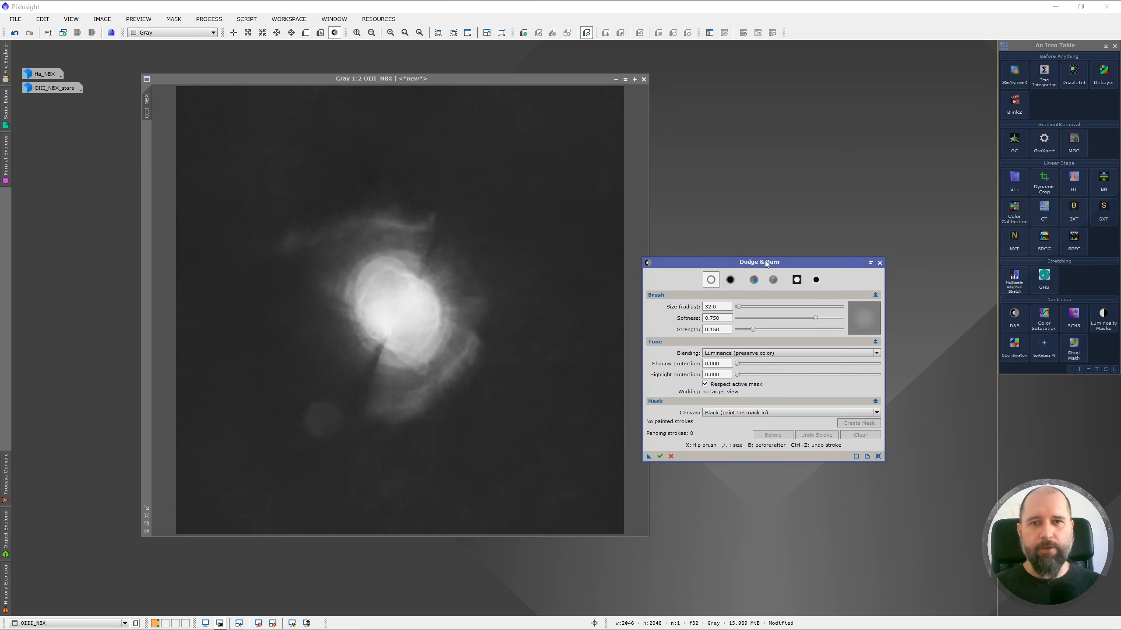
mouse_move(765, 261)
mouse_down()
mouse_move(835, 236)
mouse_move(830, 216)
mouse_up()
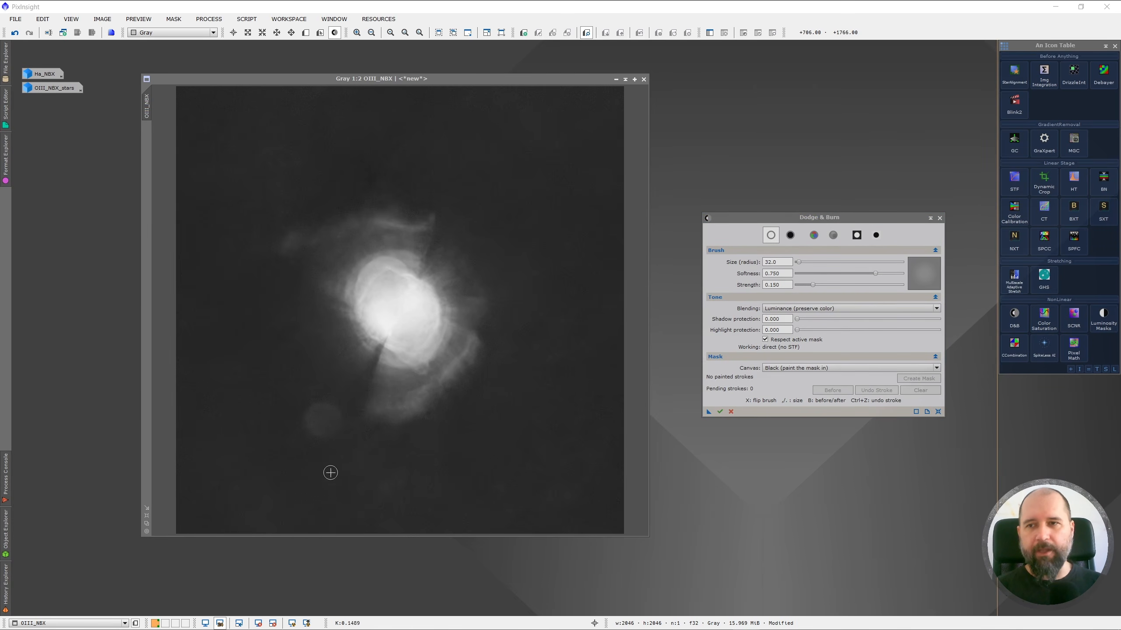
click(901, 215)
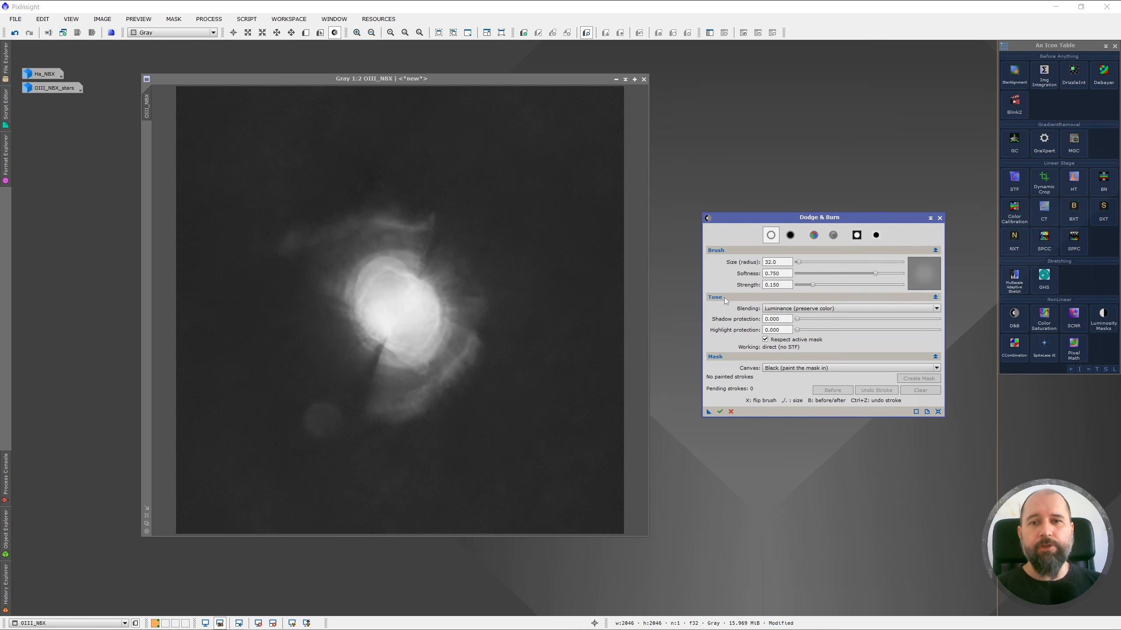
click(814, 309)
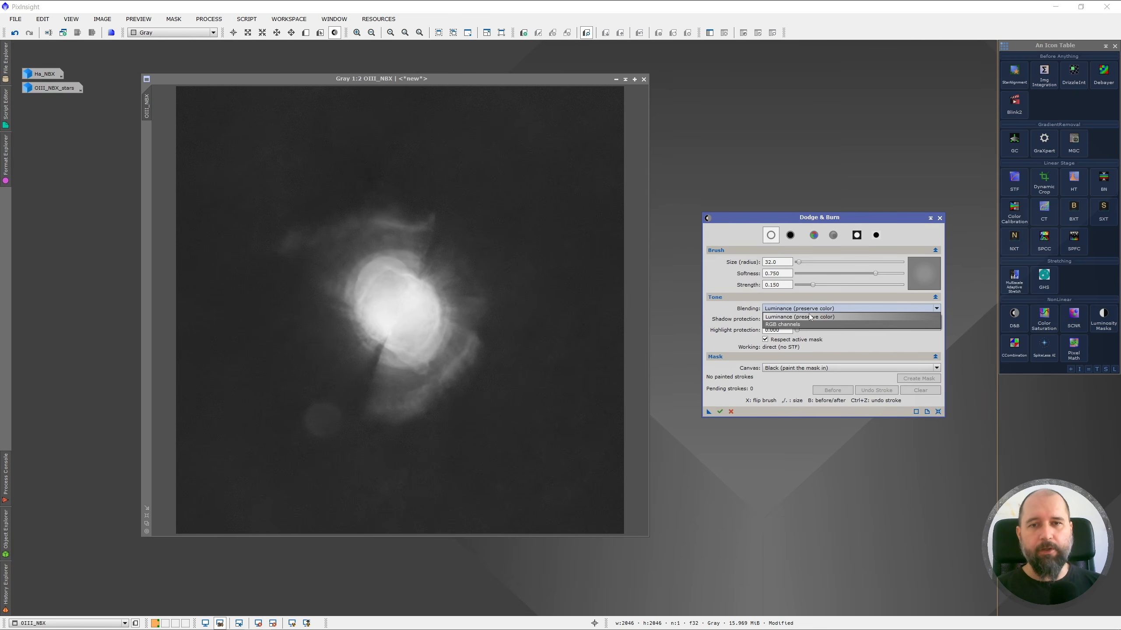
click(729, 298)
click(728, 298)
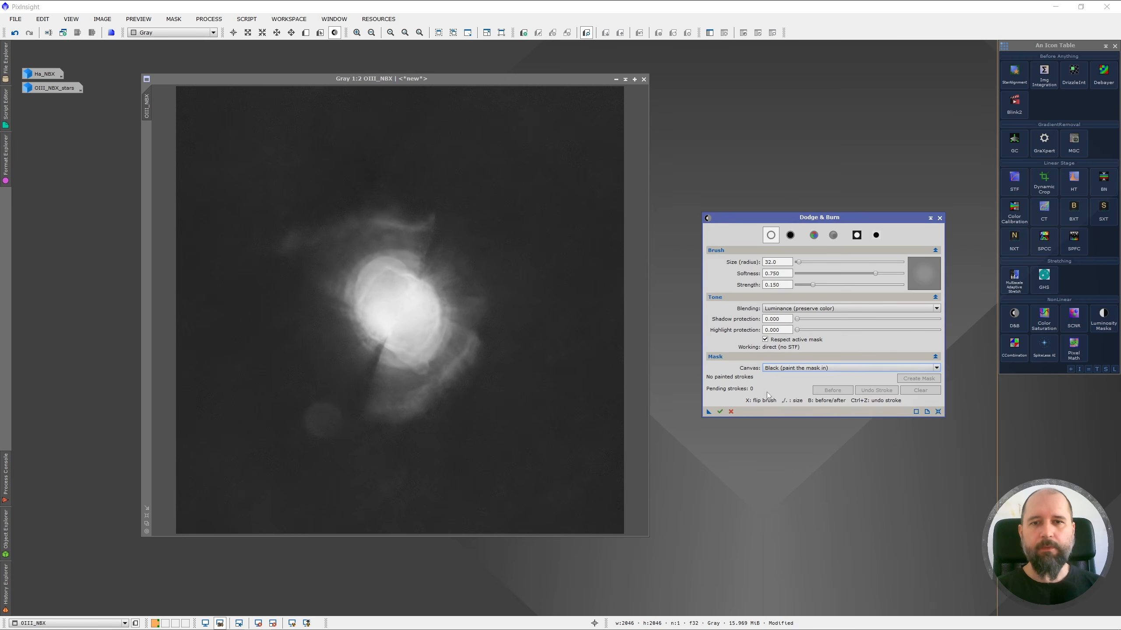
Flip the brush between dodge and burn over the OIII_NBX image, ending with the burn brush at the round halo.
drag(818, 220, 809, 238)
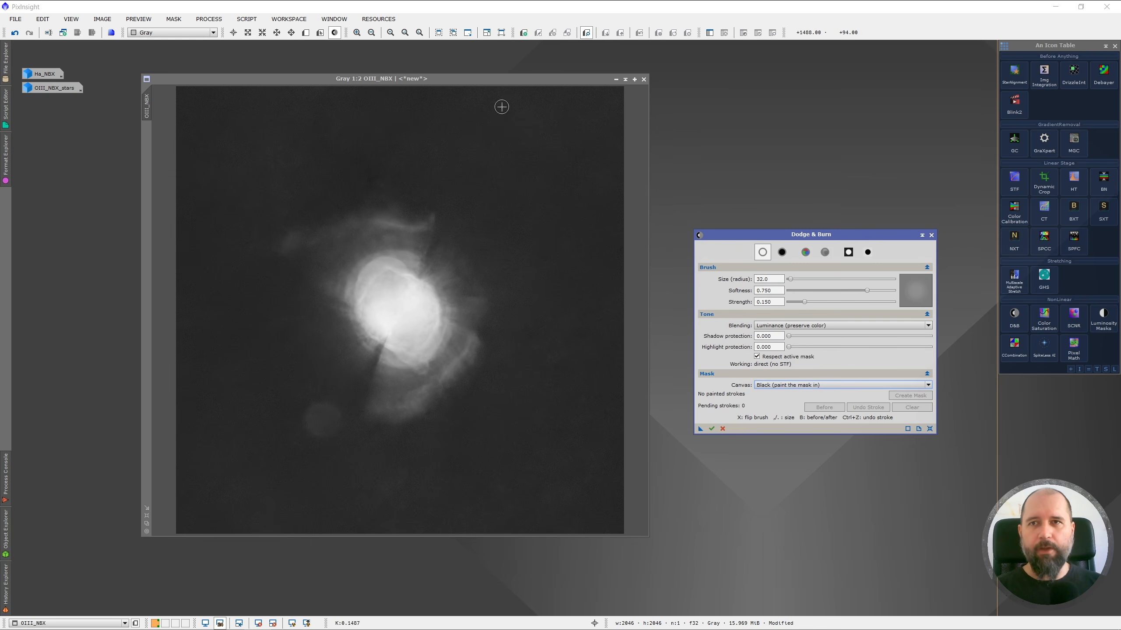
click(478, 294)
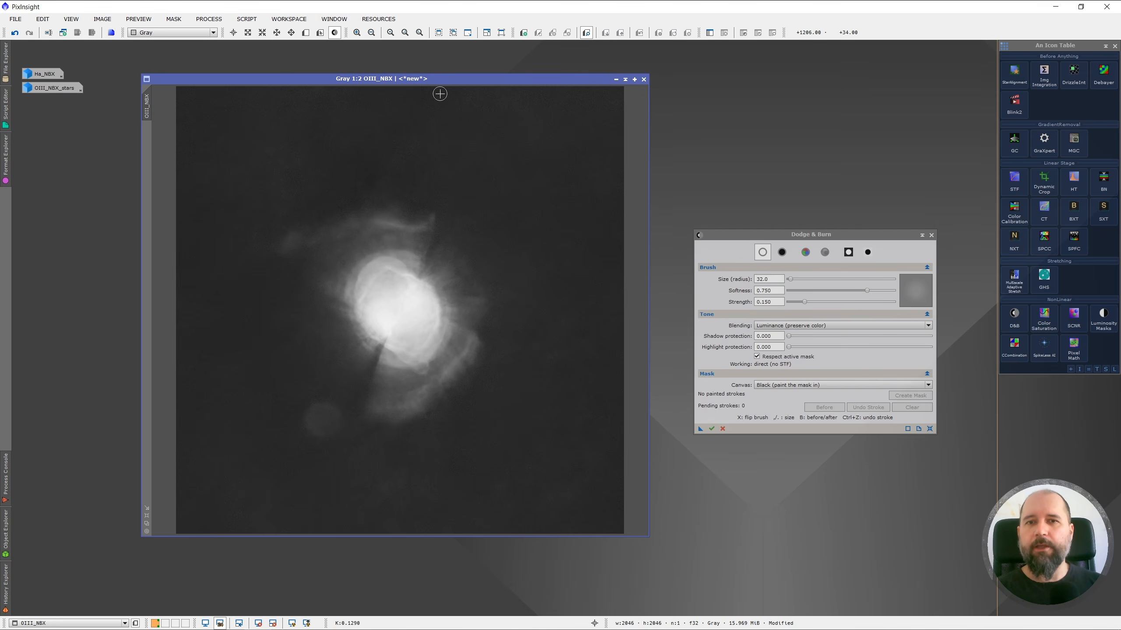
key(x)
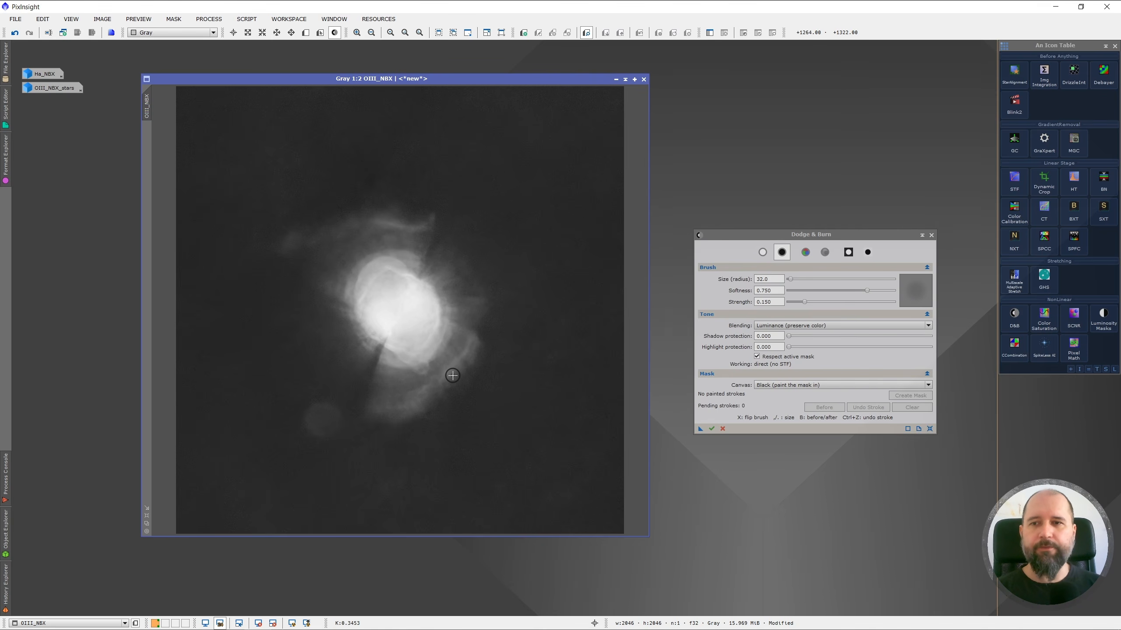
key(x)
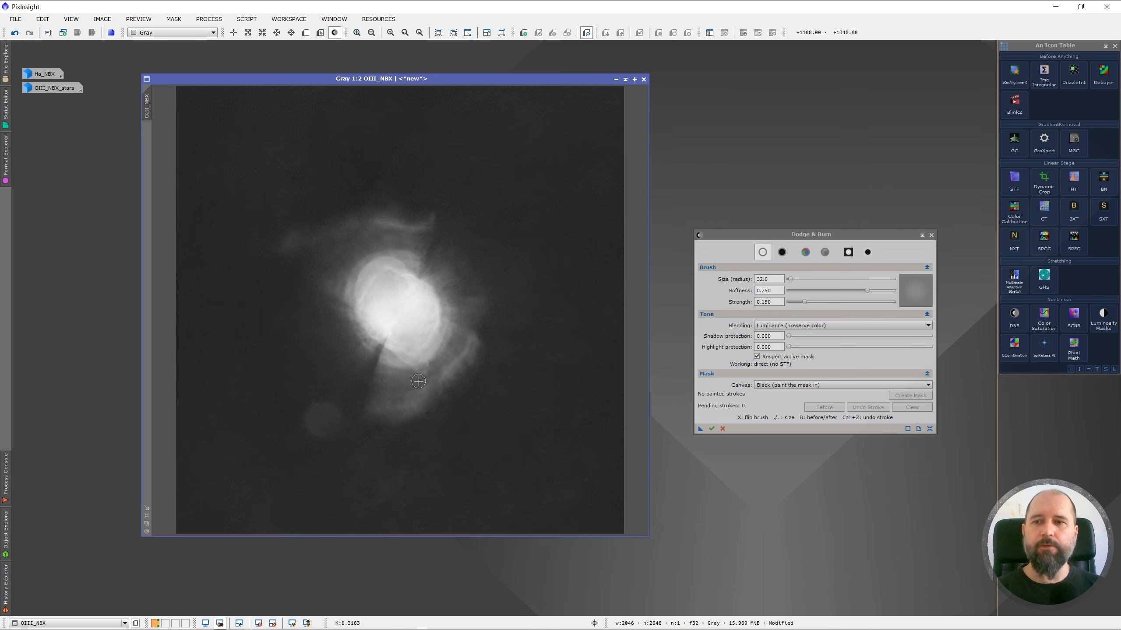
key(x)
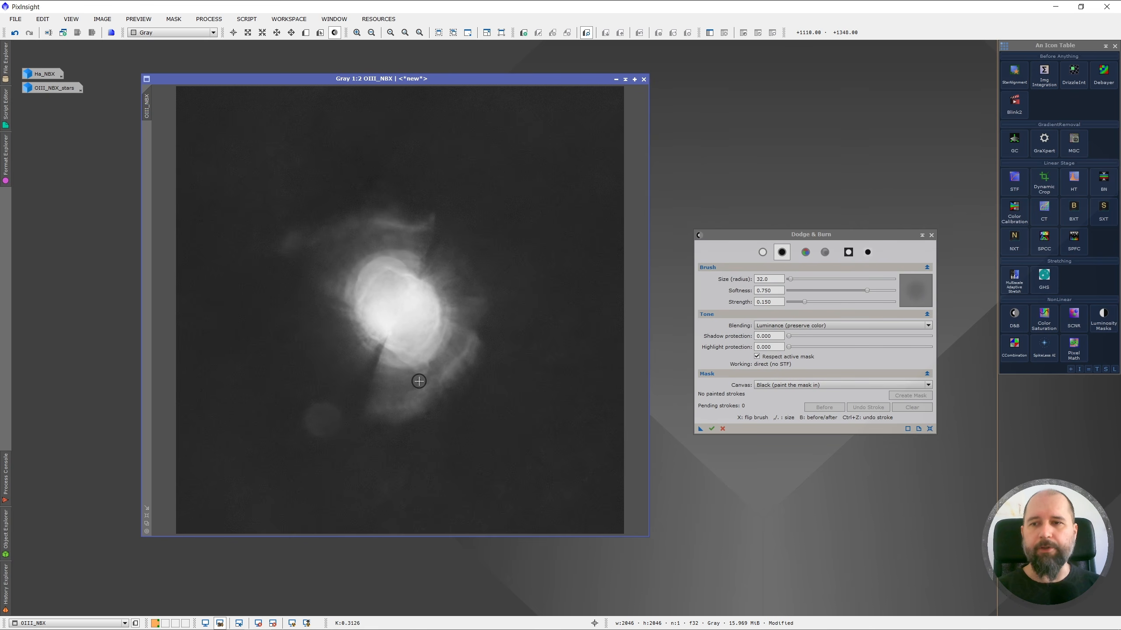
key(x)
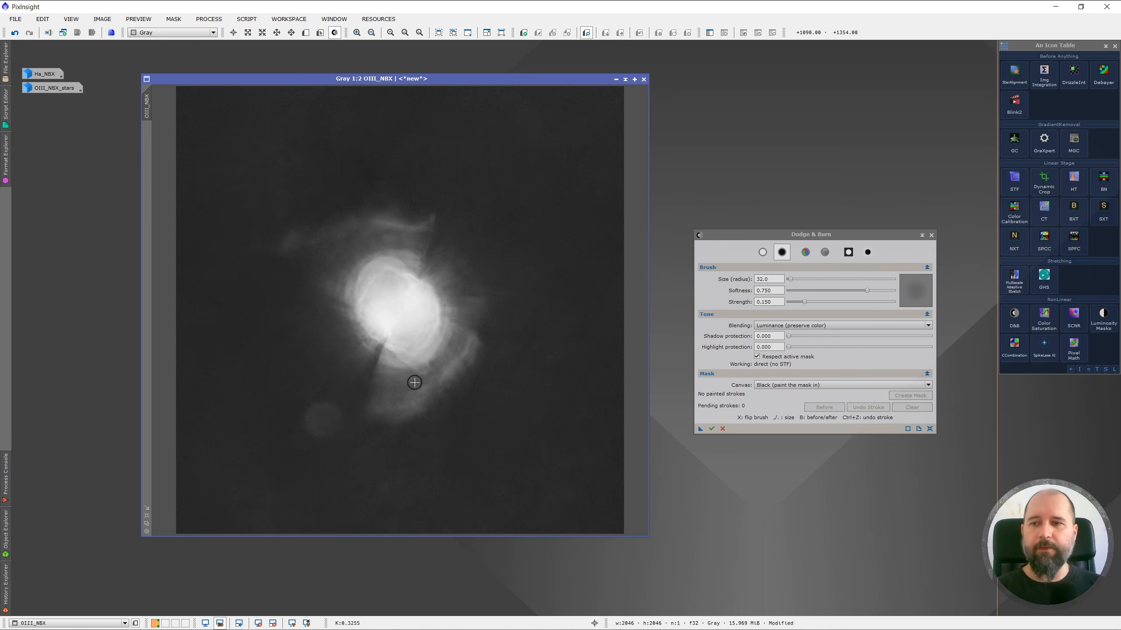
key(x)
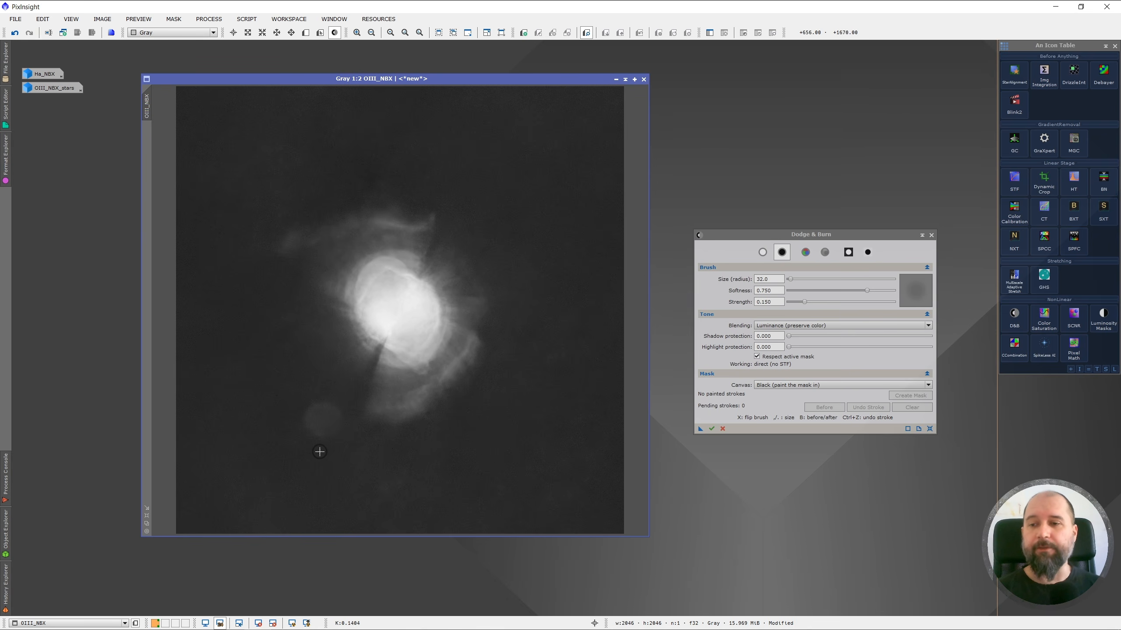
scroll(287, 471, up, 1)
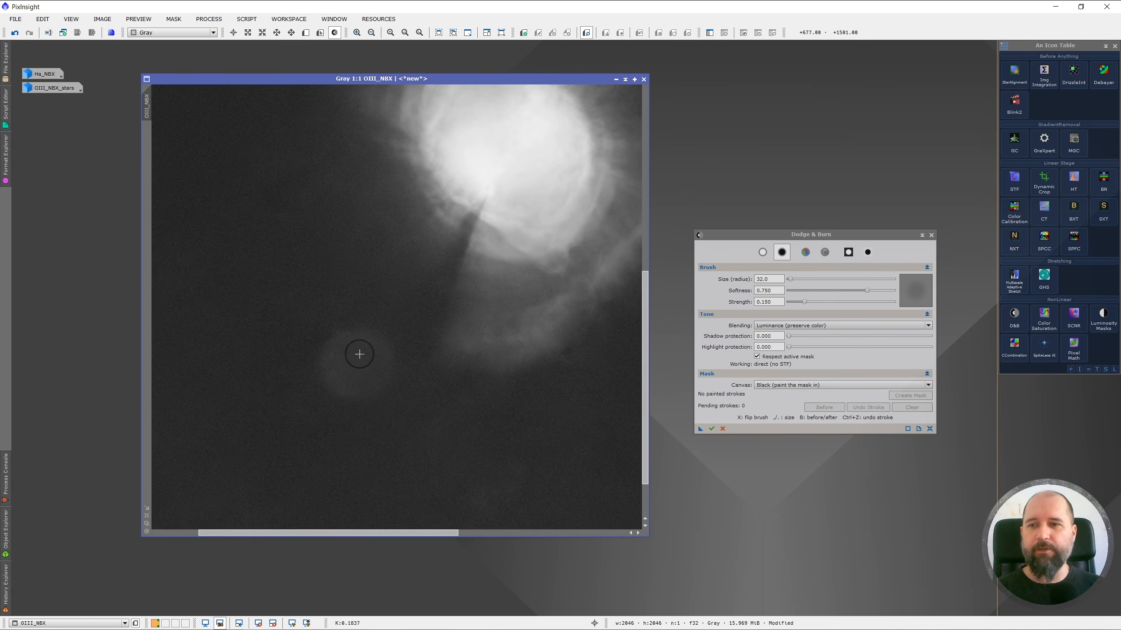
key(x)
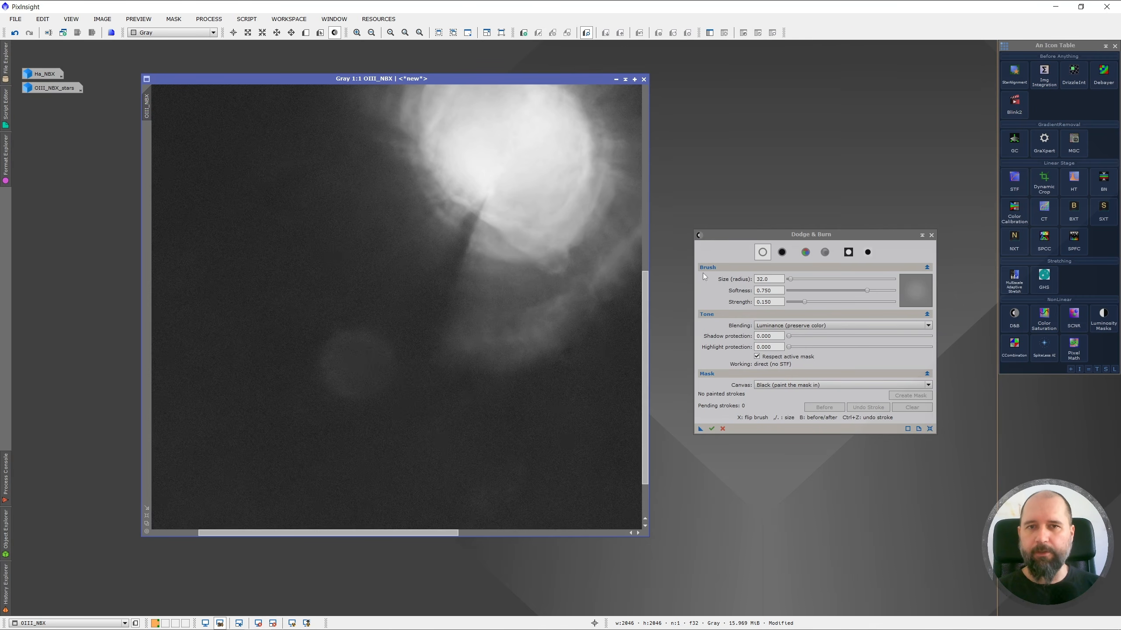
key(x)
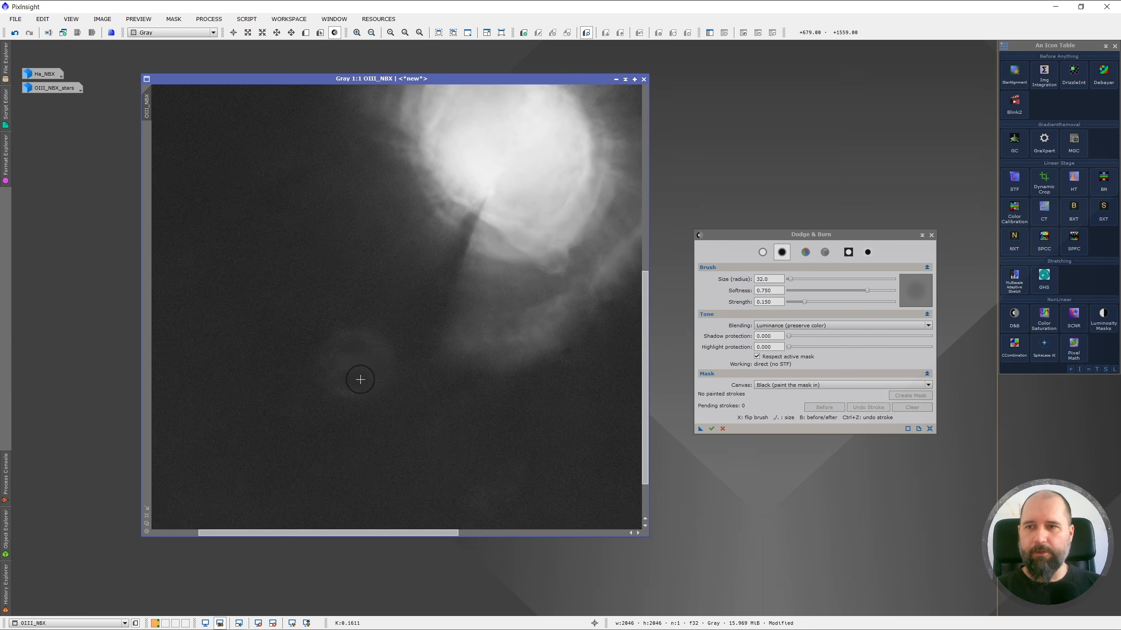
Try darkening the round halo with one burn stroke, compare it with the original, and clear the pending stroke.
drag(330, 359, 358, 355)
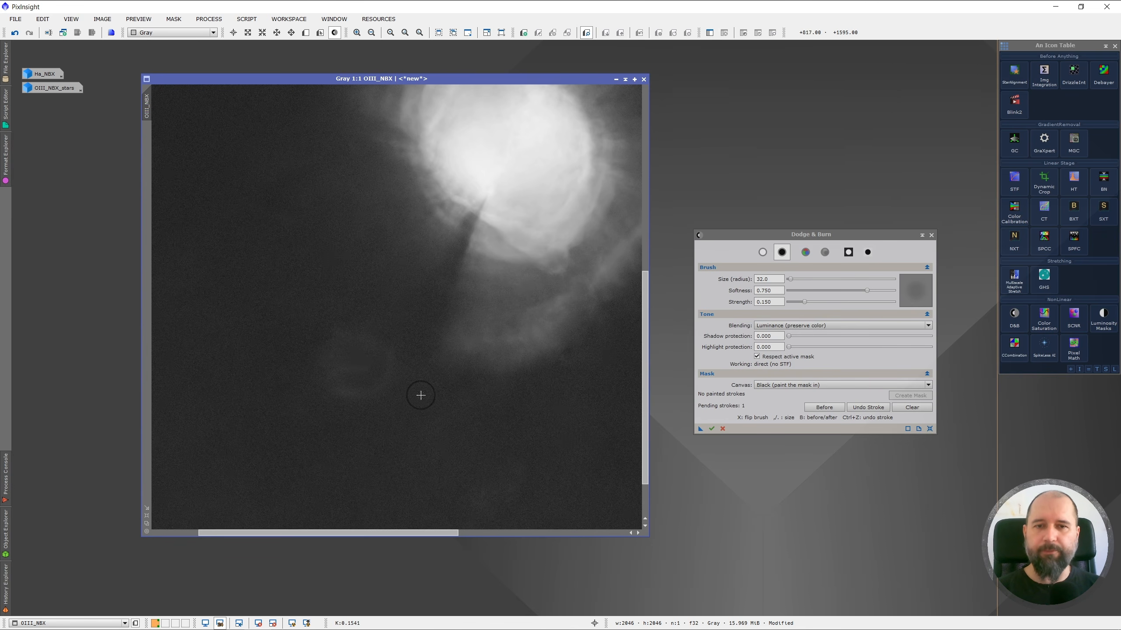
key(b)
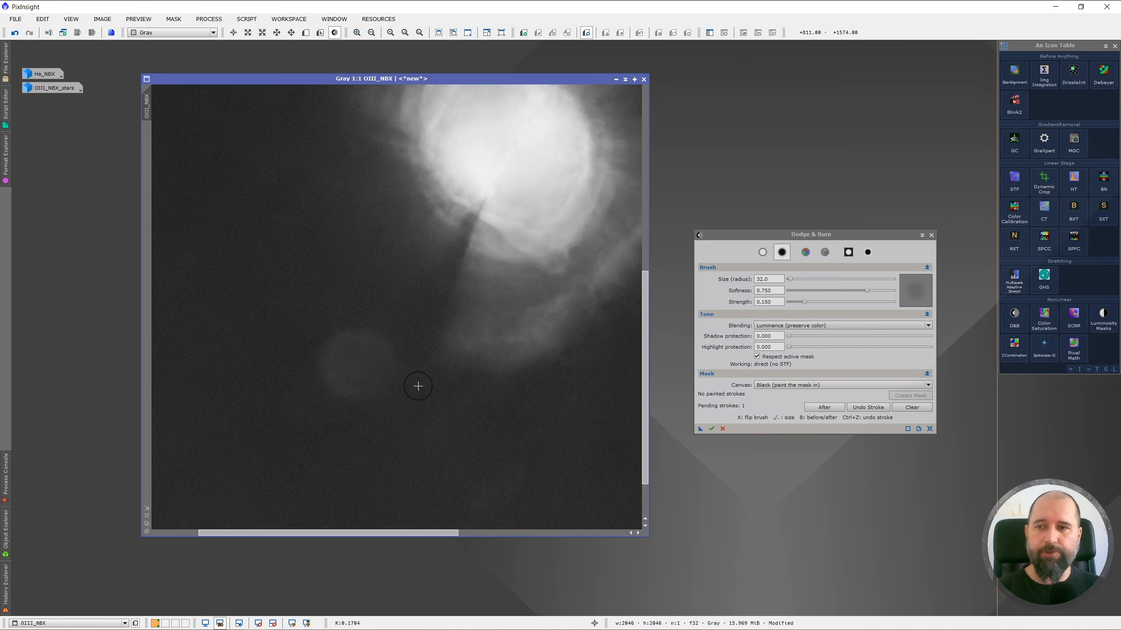
key(b)
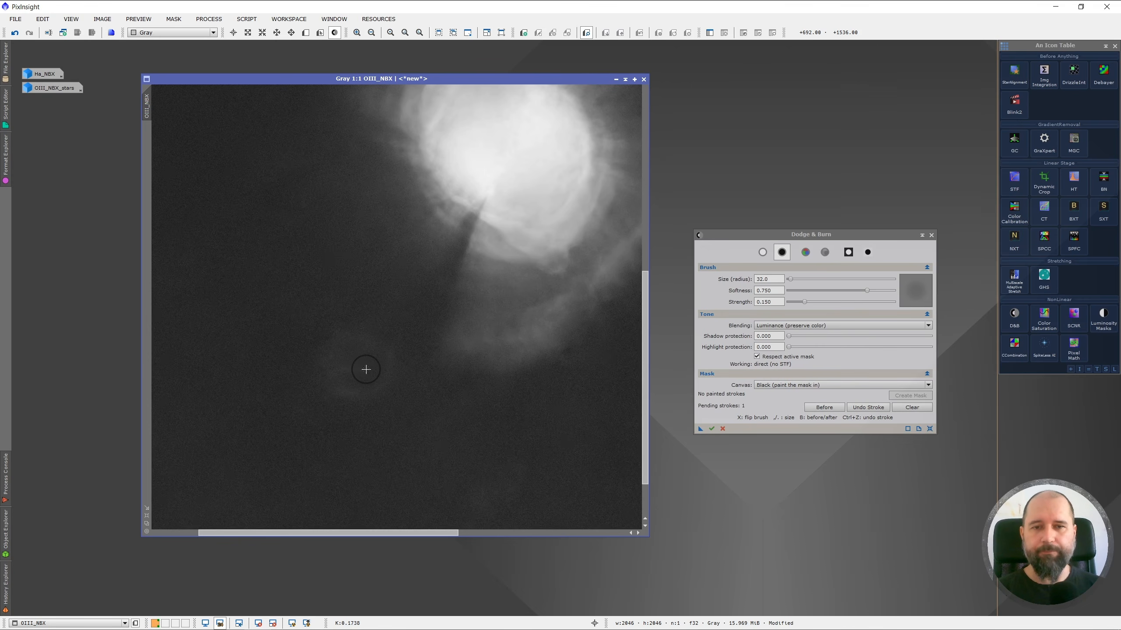
click(904, 411)
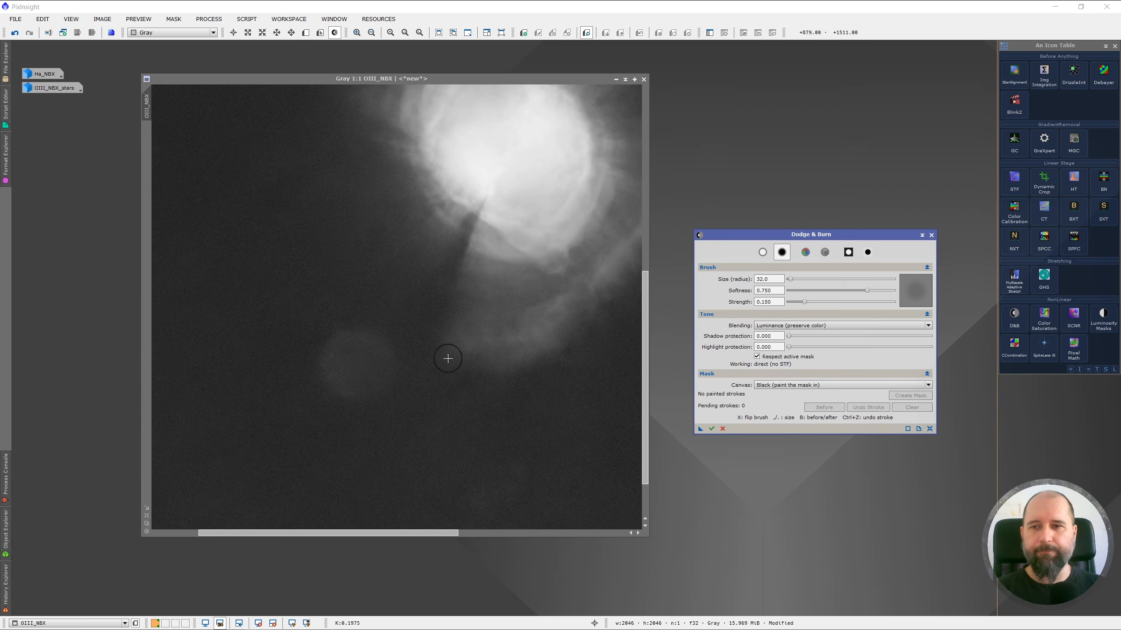
Paint several test burn strokes across the halo, background and nebula edge, and undo them all.
drag(370, 363, 401, 404)
mouse_move(344, 445)
mouse_down()
mouse_move(438, 376)
mouse_move(507, 441)
mouse_up()
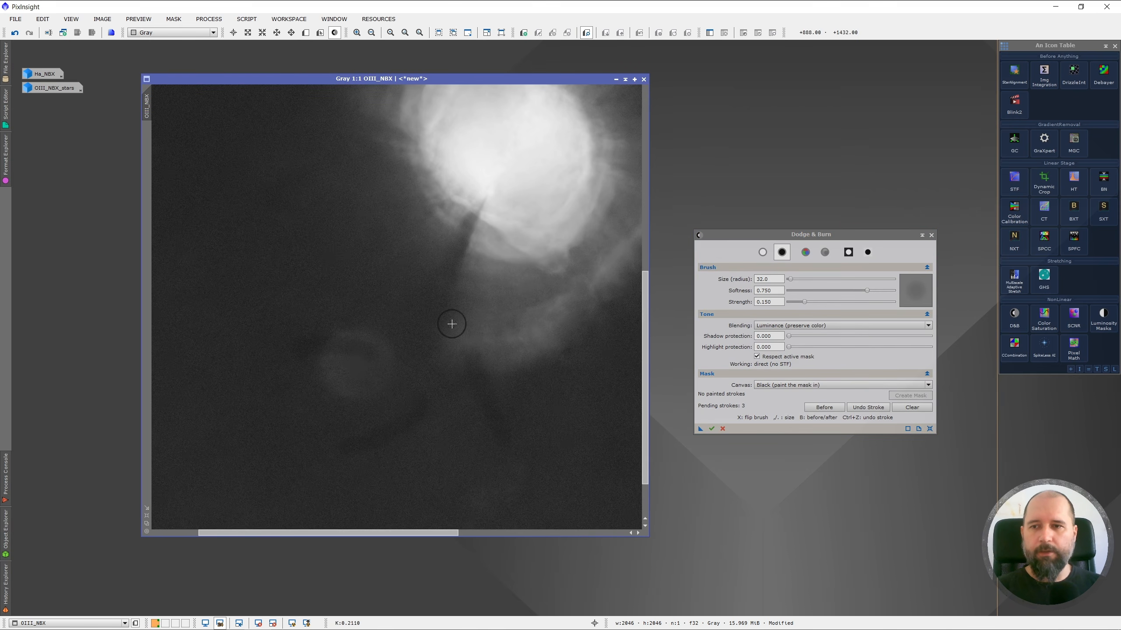
mouse_move(344, 278)
mouse_down()
mouse_move(416, 316)
mouse_move(526, 284)
mouse_up()
drag(464, 352, 415, 361)
drag(518, 274, 473, 318)
drag(444, 255, 385, 270)
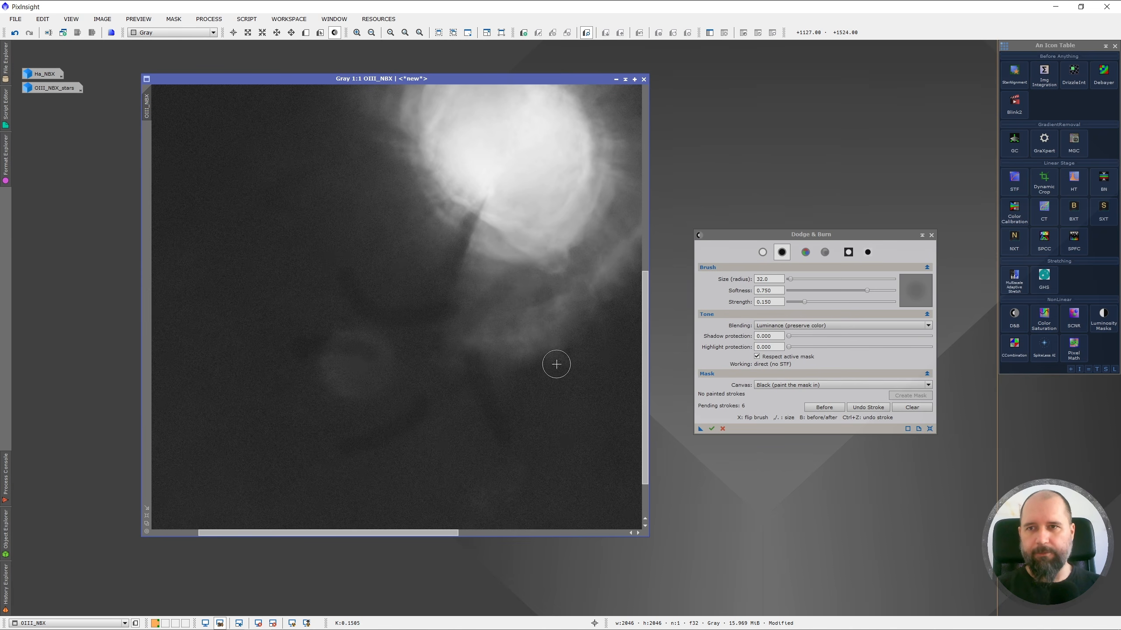
key(ctrl+z)
key(ctrl+z)
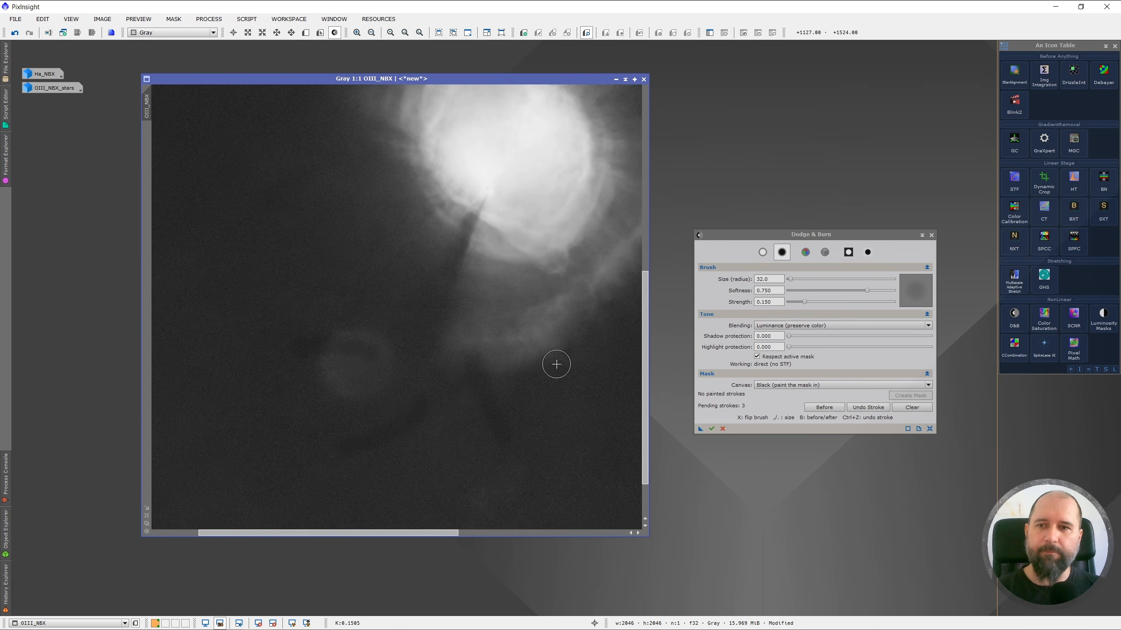
key(ctrl+z)
key(ctrl+z)
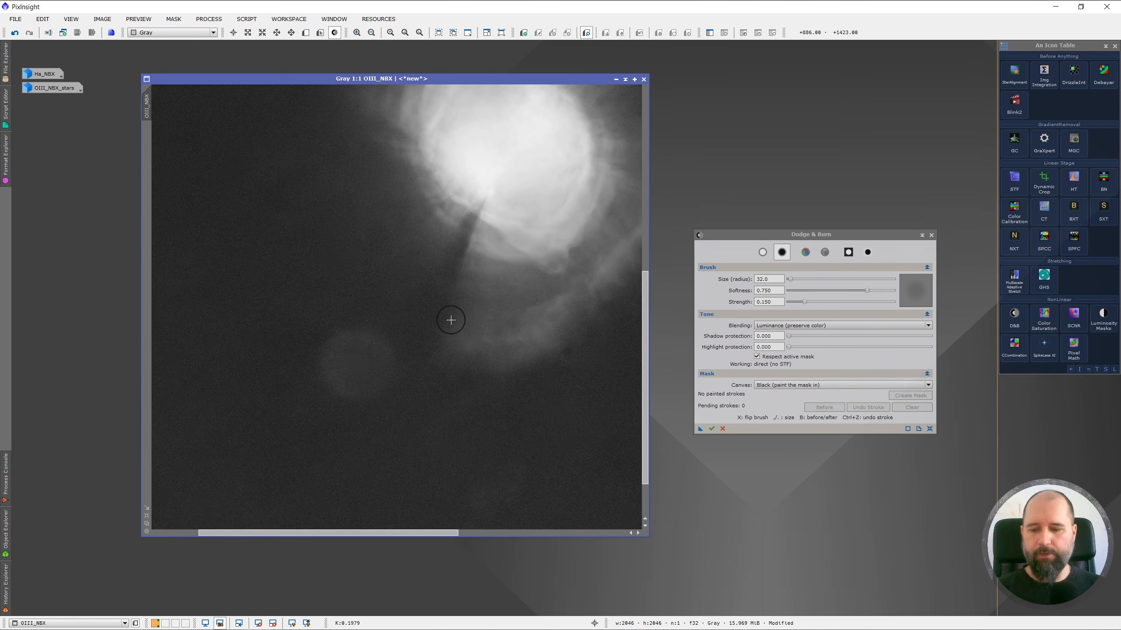
Test a few burn dabs on the nebula's lower outer shell and undo each pending stroke.
click(512, 303)
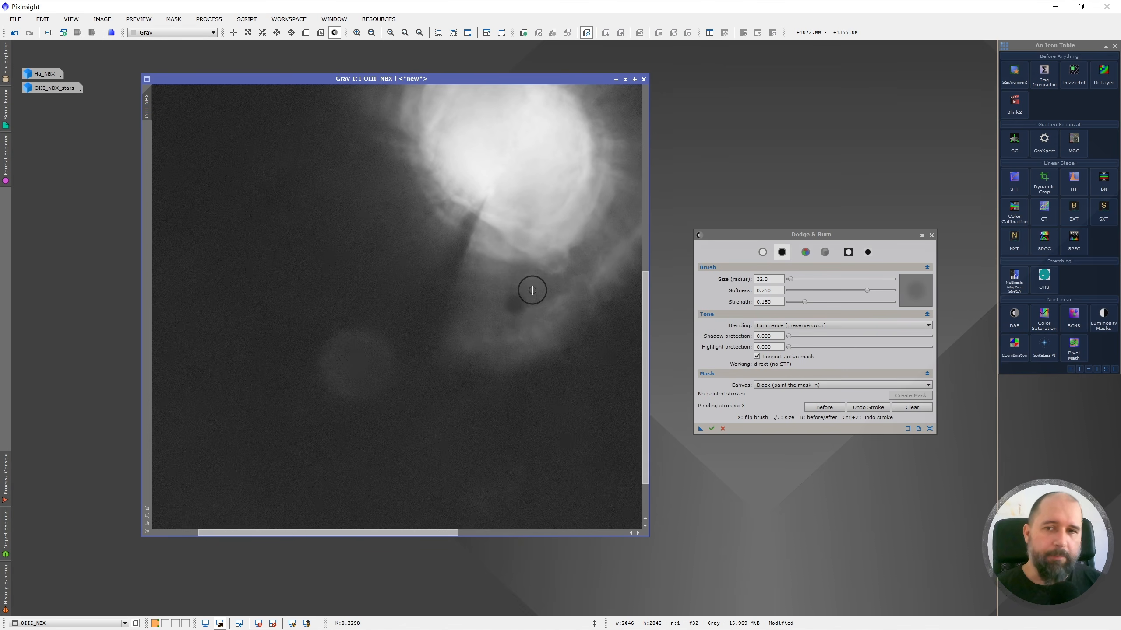
click(862, 408)
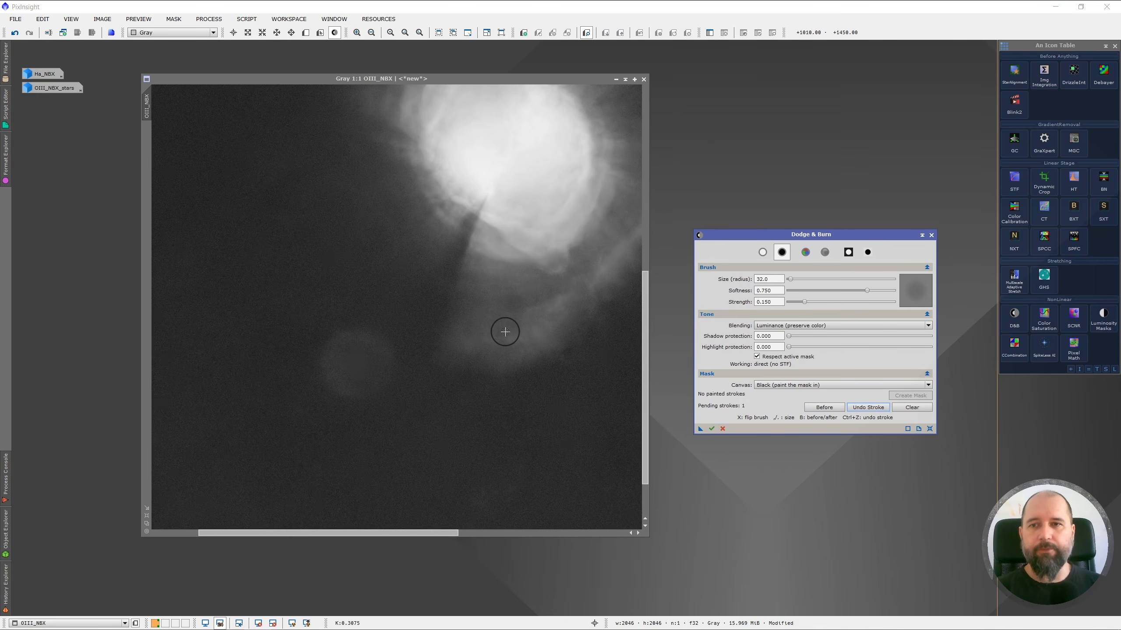
click(855, 408)
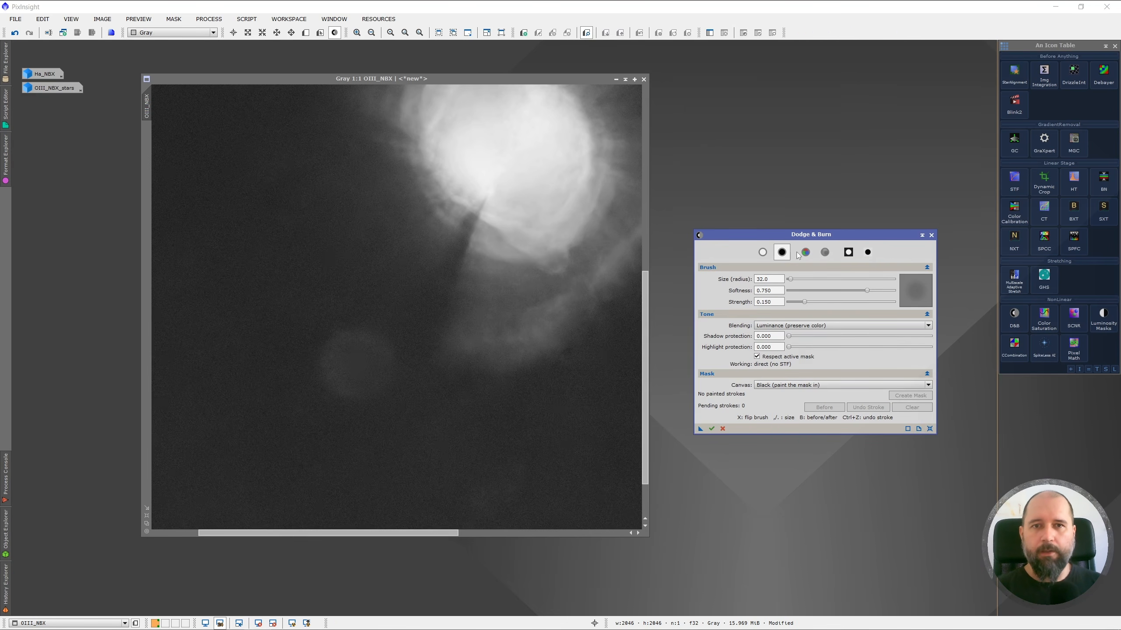
Switch to the white mask brush with a 32.0 radius and paint over the whole round halo.
click(849, 256)
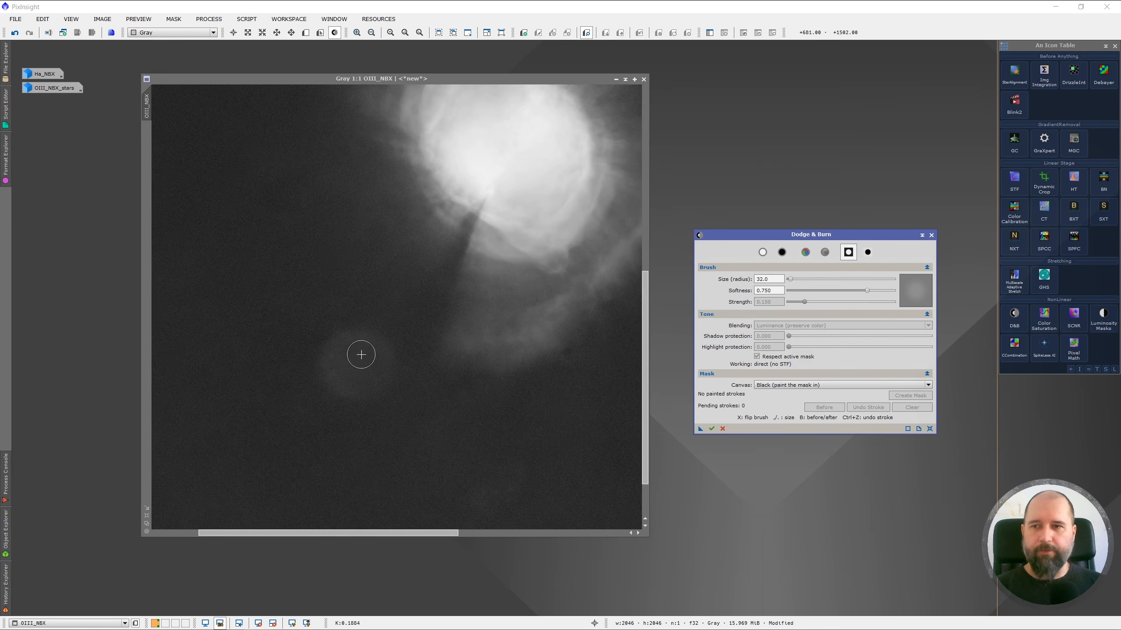
mouse_move(362, 349)
mouse_down()
mouse_move(349, 336)
mouse_move(384, 395)
mouse_move(361, 346)
mouse_move(351, 371)
mouse_move(364, 373)
mouse_move(375, 331)
mouse_move(388, 355)
mouse_move(371, 358)
mouse_up()
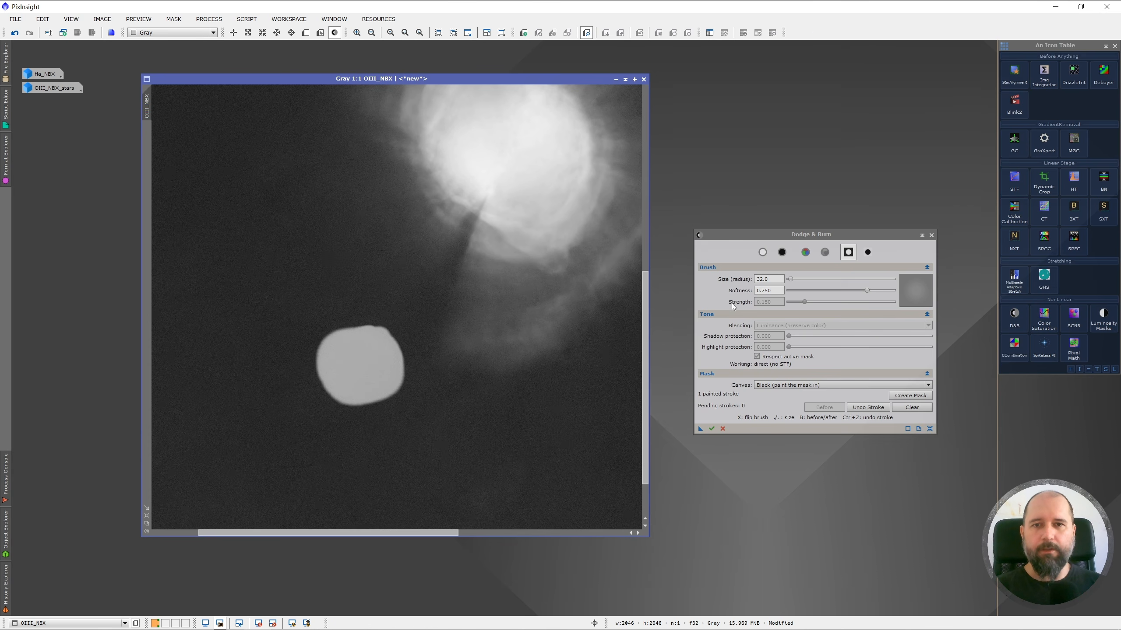
Set the mask brush to softness 0.130 and radius 126, and extend the painted mask from the halo across the neighbouring background.
drag(866, 290, 842, 293)
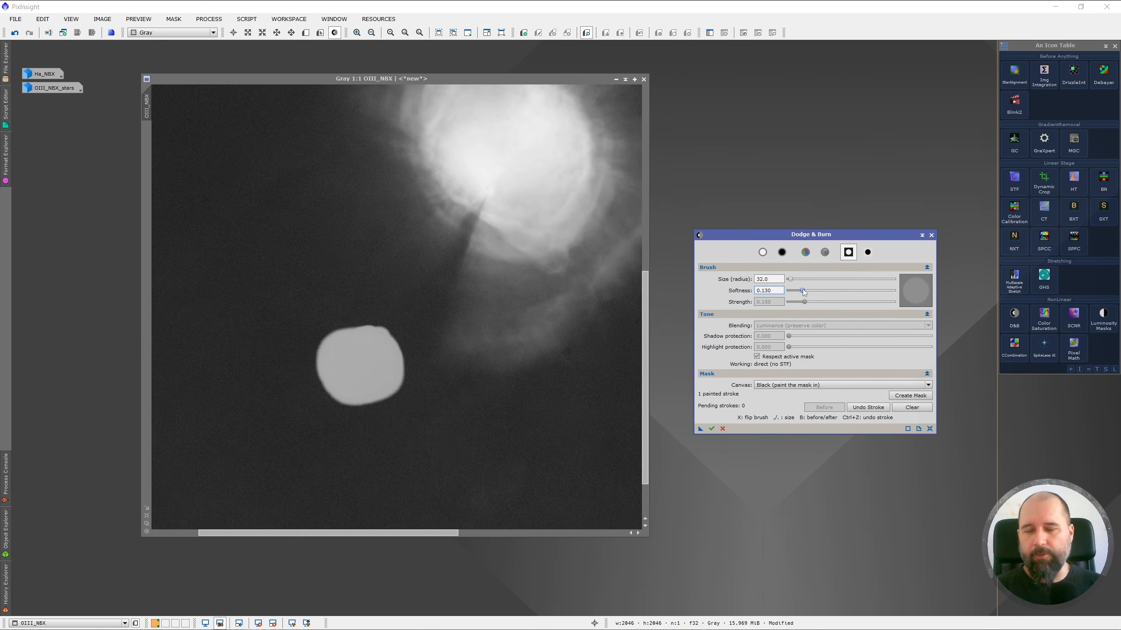
drag(803, 290, 806, 291)
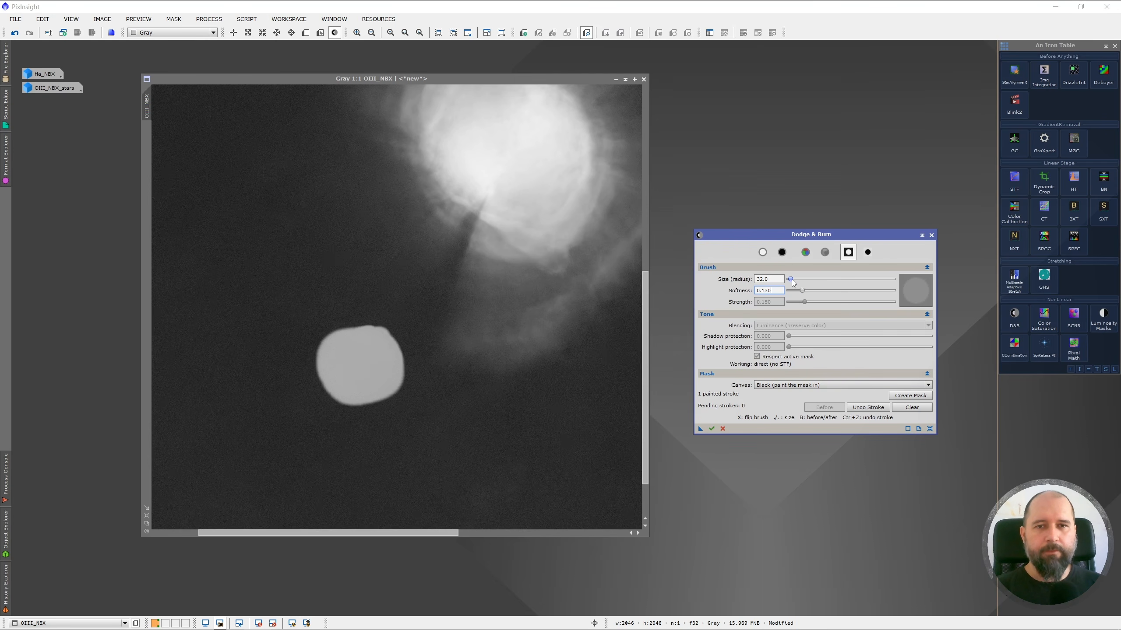
drag(791, 279, 802, 280)
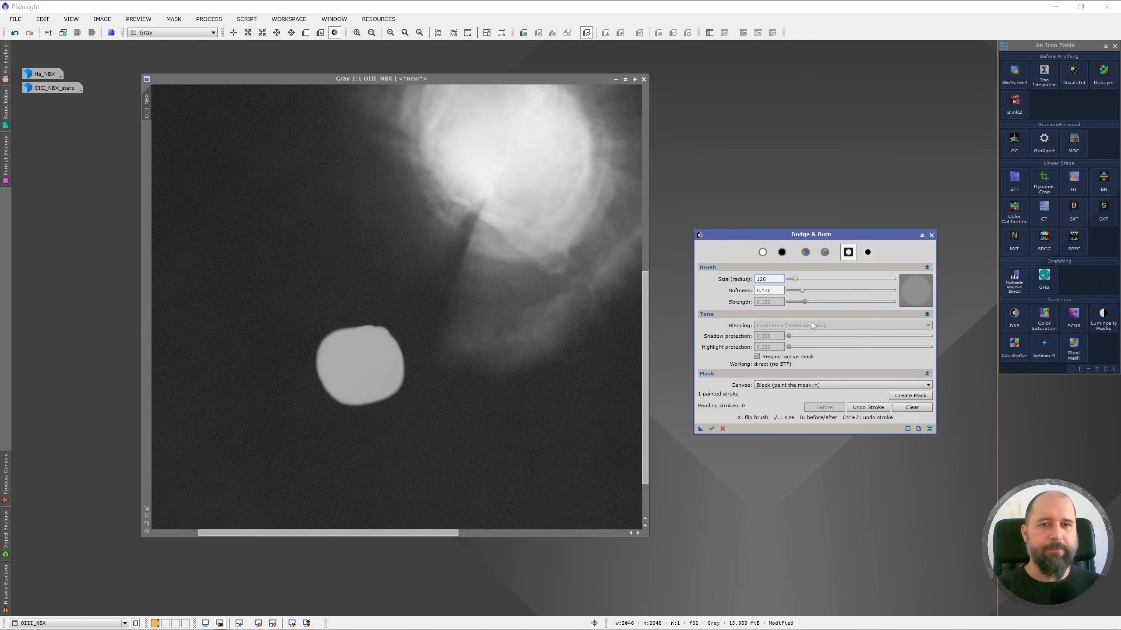
mouse_move(448, 388)
mouse_down()
mouse_move(468, 388)
mouse_move(408, 383)
mouse_move(394, 365)
mouse_up()
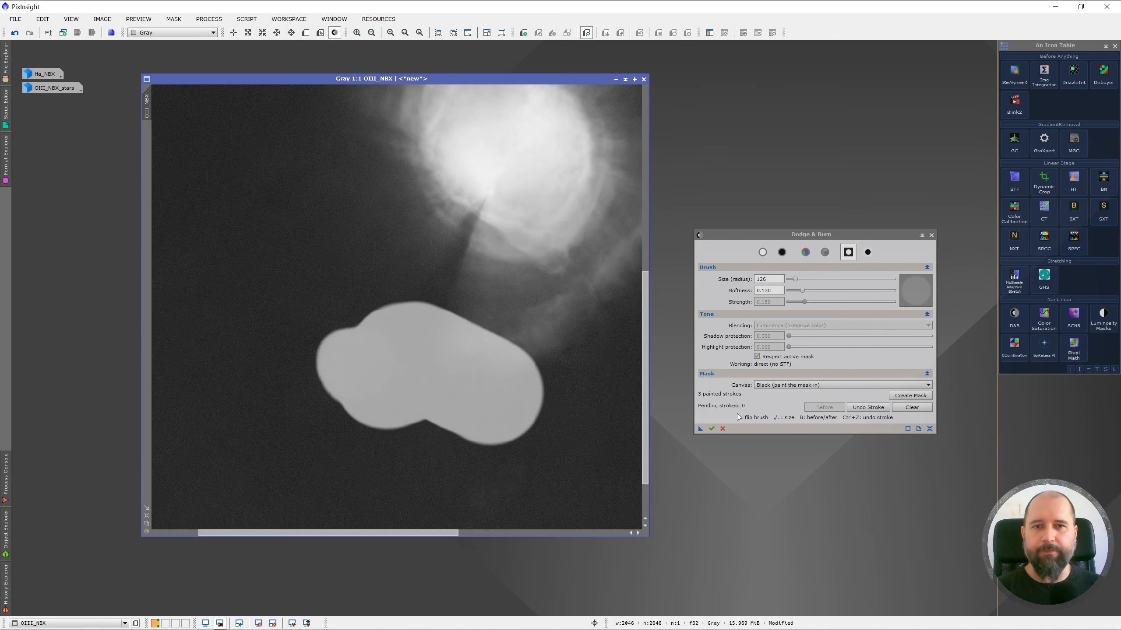
Create a mask image from the painted strokes, try it as the mask on OIII_NBX, and discard it.
click(910, 395)
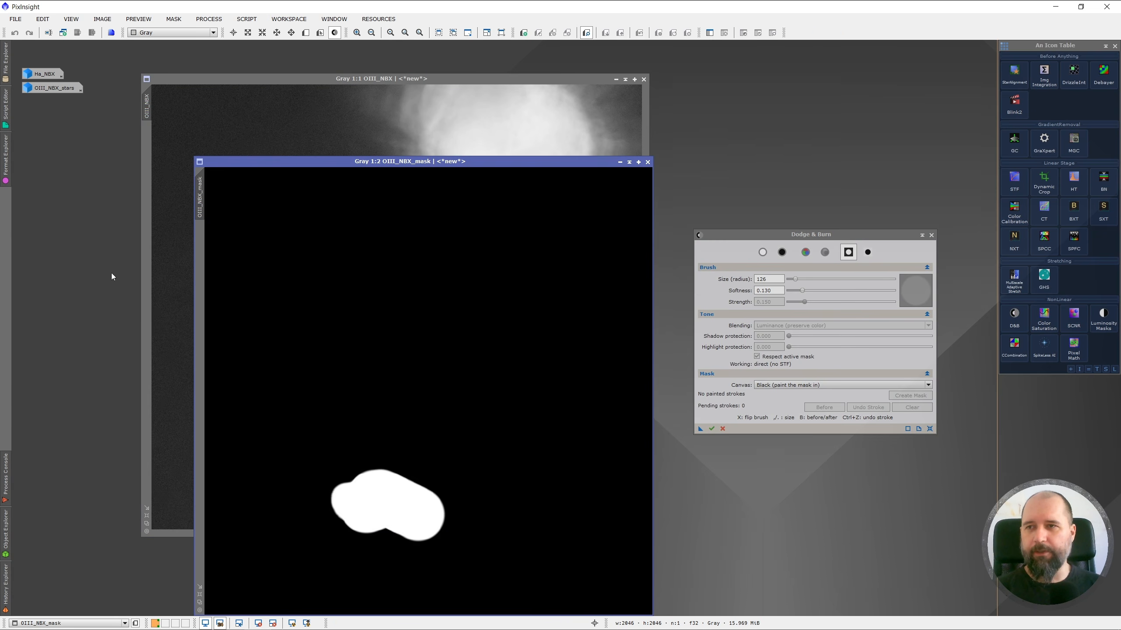
drag(144, 169, 146, 170)
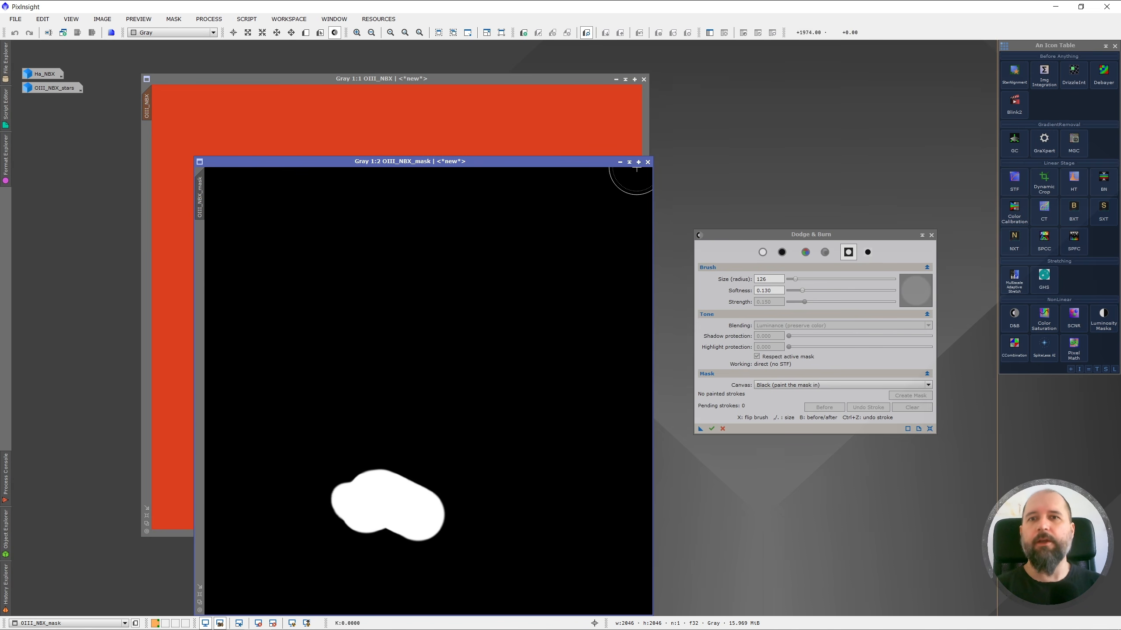
click(648, 162)
click(540, 351)
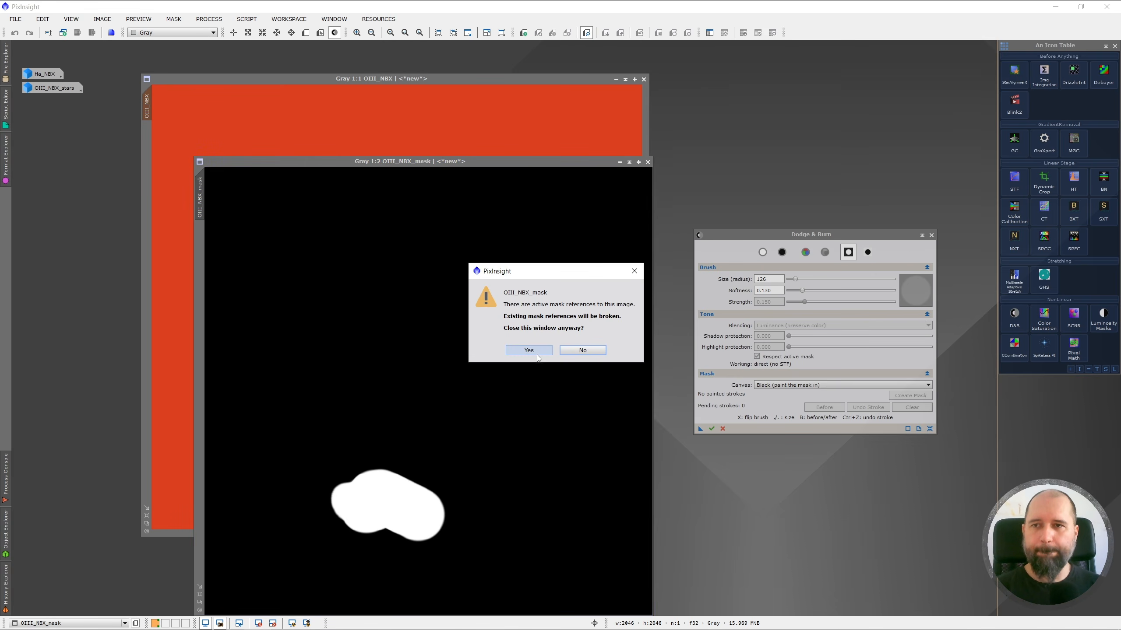
Select the dodge brush and apply a ScreenTransferFunction auto stretch to the OIII_NBX image.
click(763, 252)
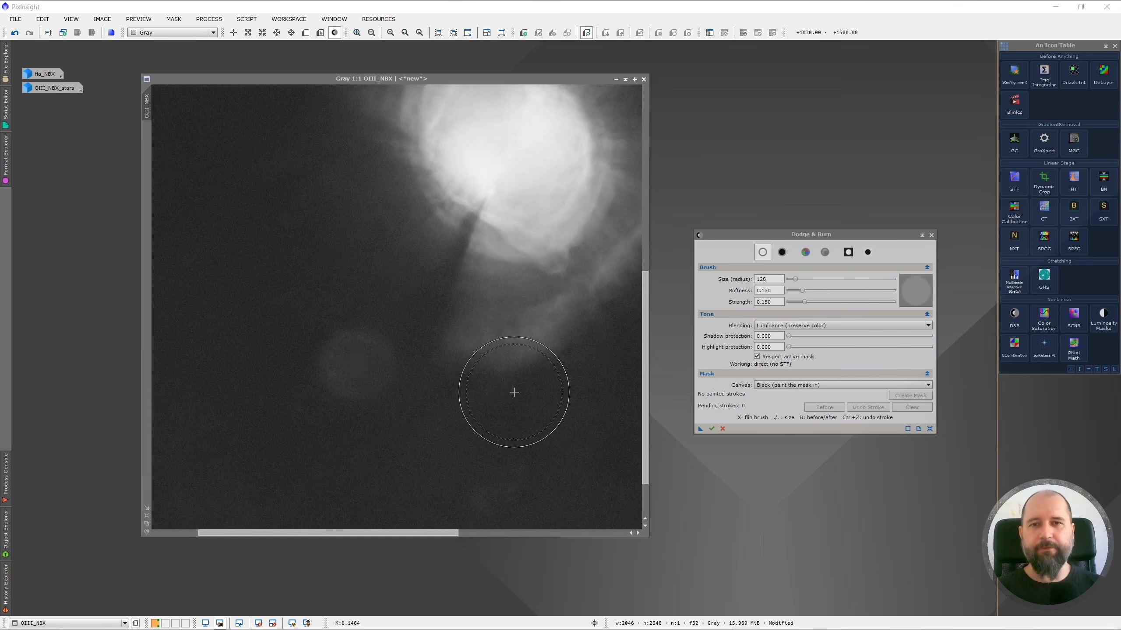
click(832, 236)
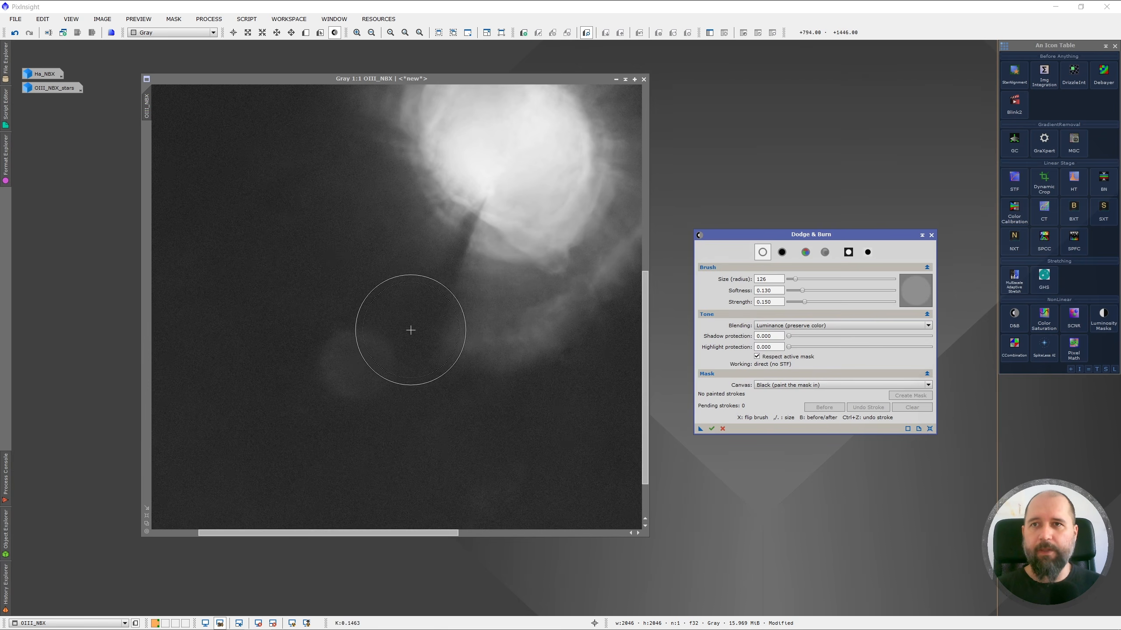
click(441, 80)
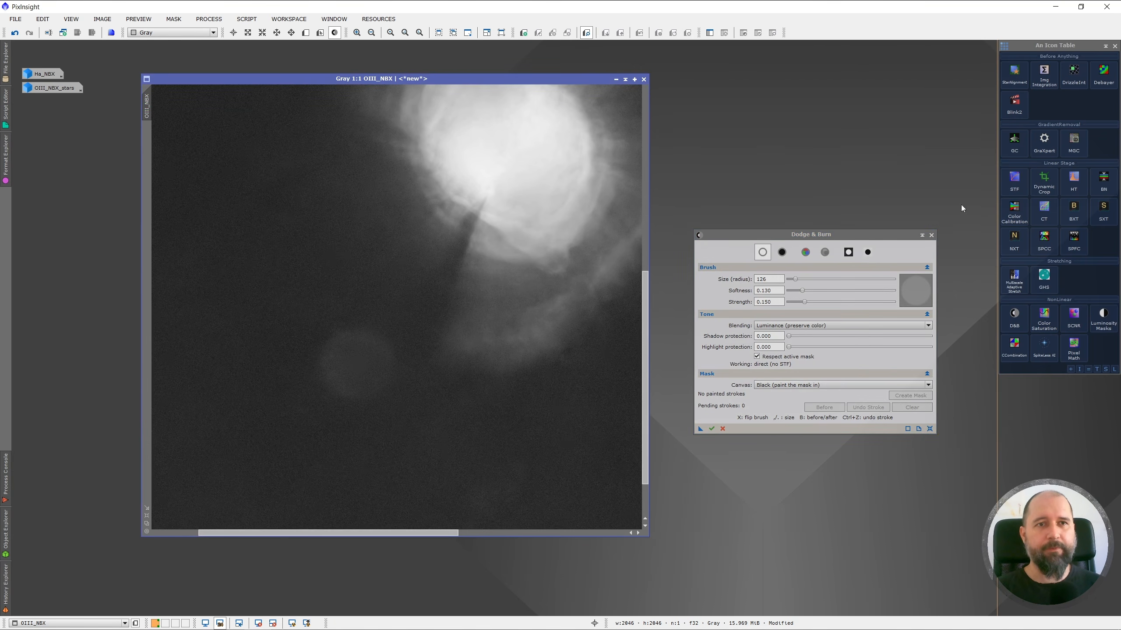
double_click(1010, 187)
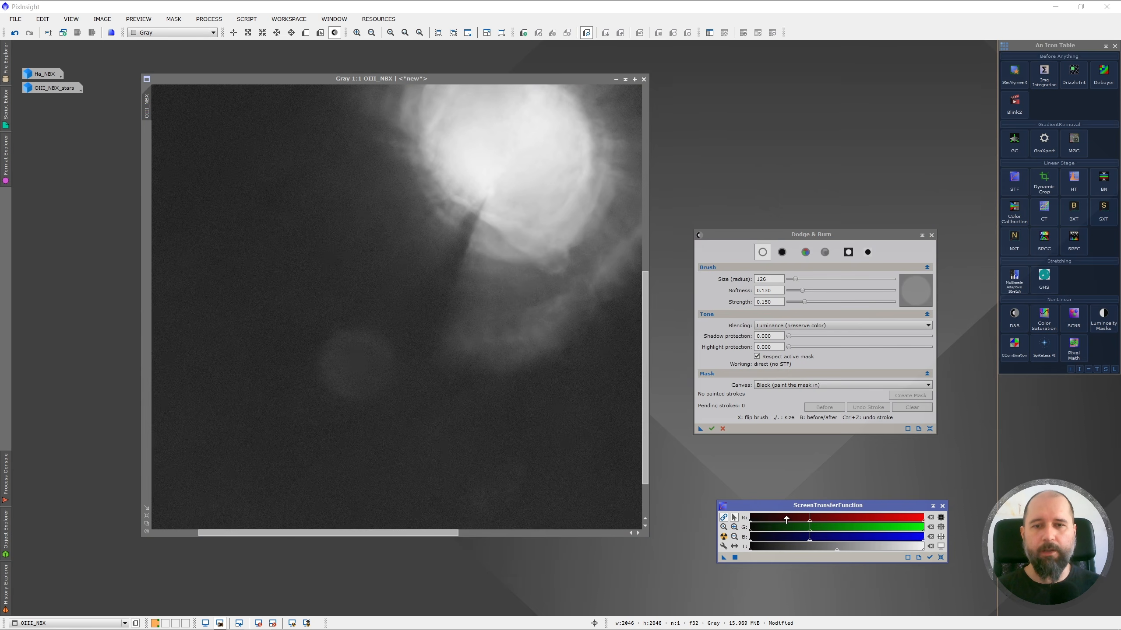
click(723, 537)
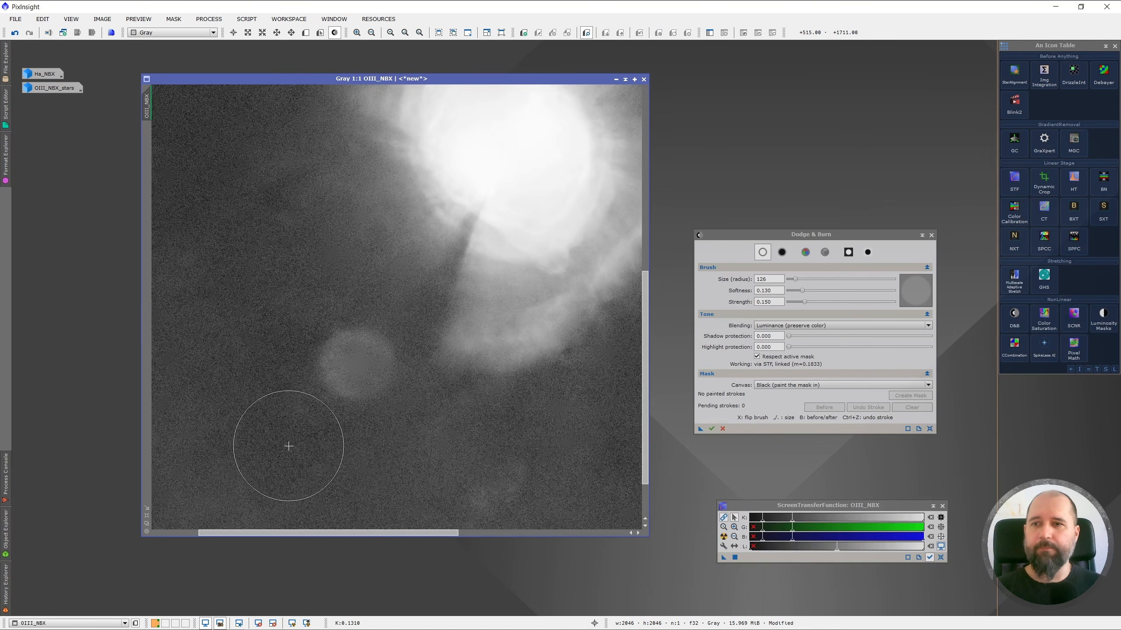
Magnify the leftover halo to 2:1 and reduce the dodge brush radius to 26.0.
scroll(277, 436, up, 1)
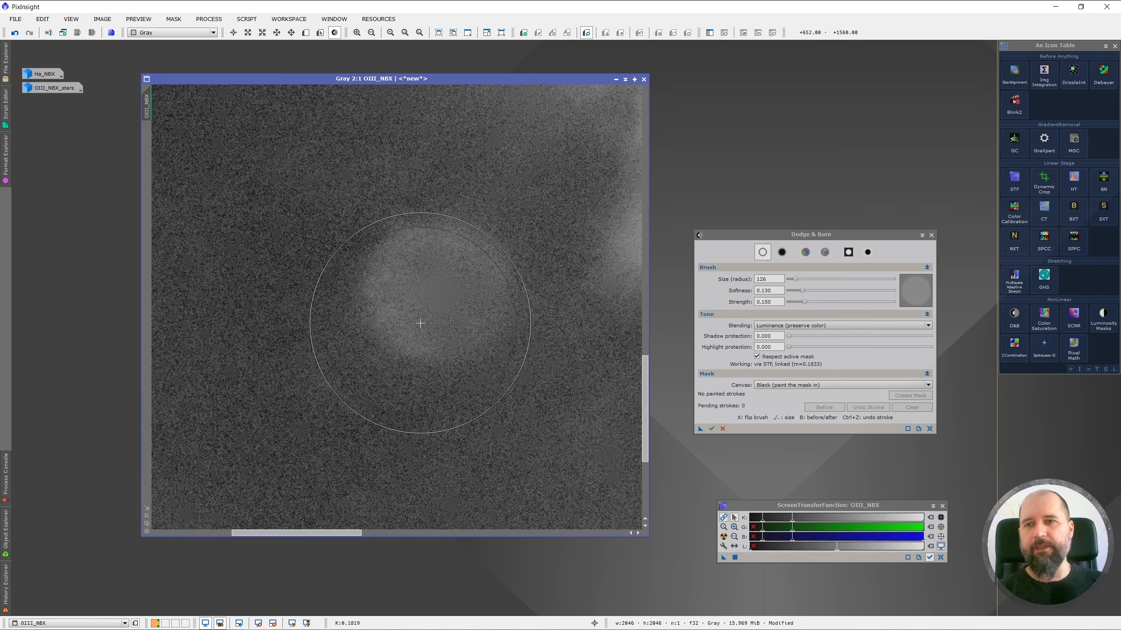
key(comma)
key(comma)
key(comma)
key(comma)
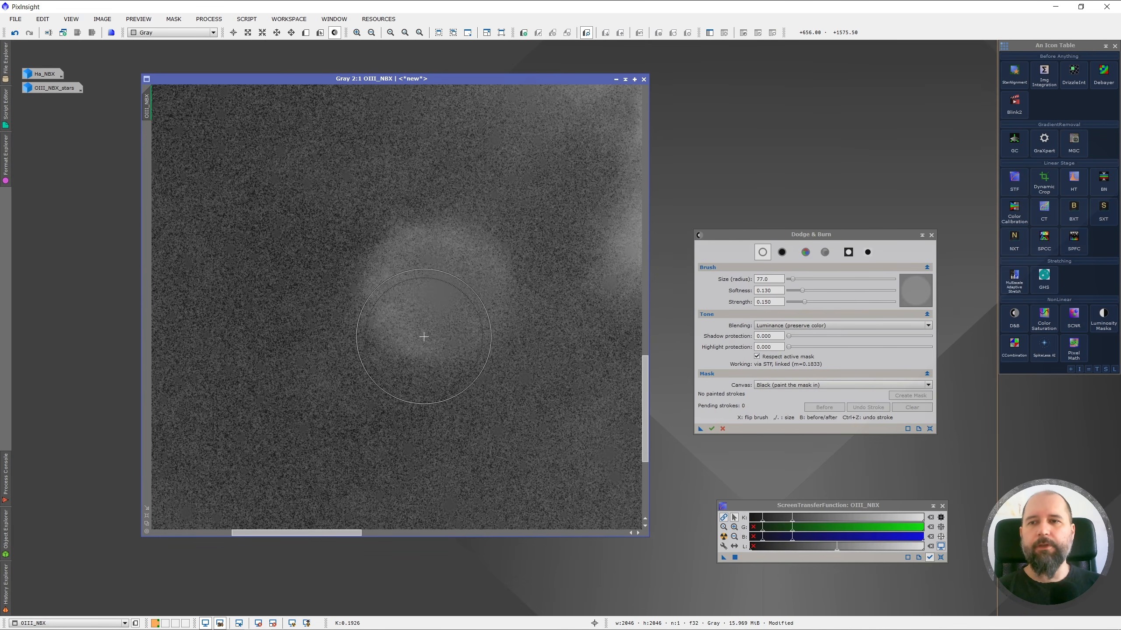
key(comma)
key(comma)
key(comma)
key(comma)
key(comma)
key(comma)
key(comma)
key(comma)
key(comma)
key(comma)
key(comma)
key(comma)
key(comma)
key(comma)
key(comma)
key(comma)
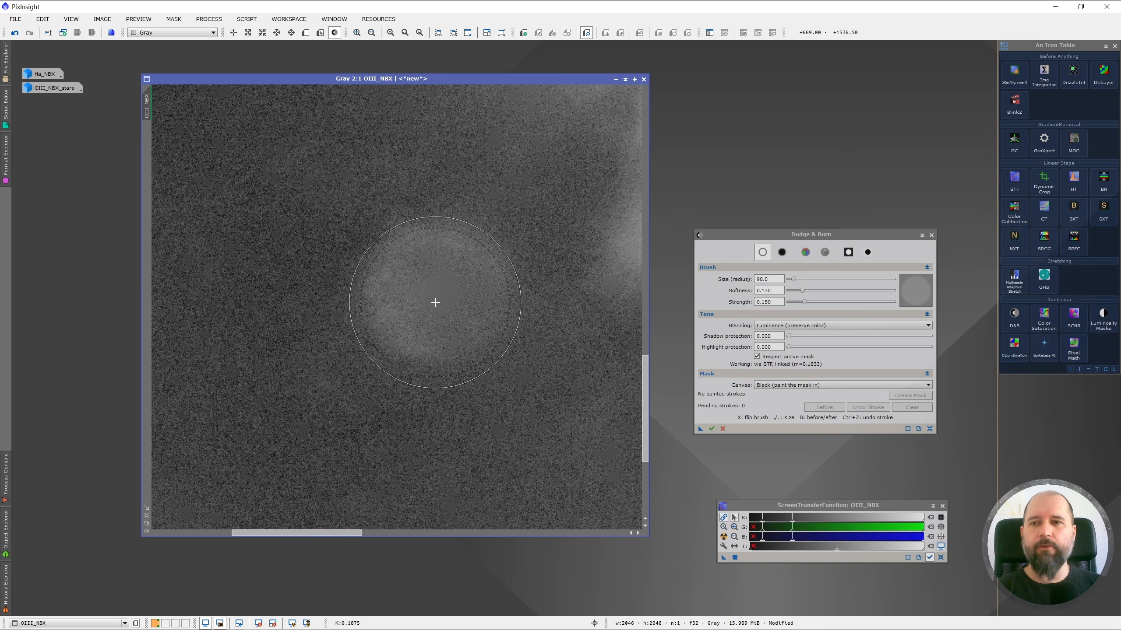
key(comma)
key(comma)
key(comma)
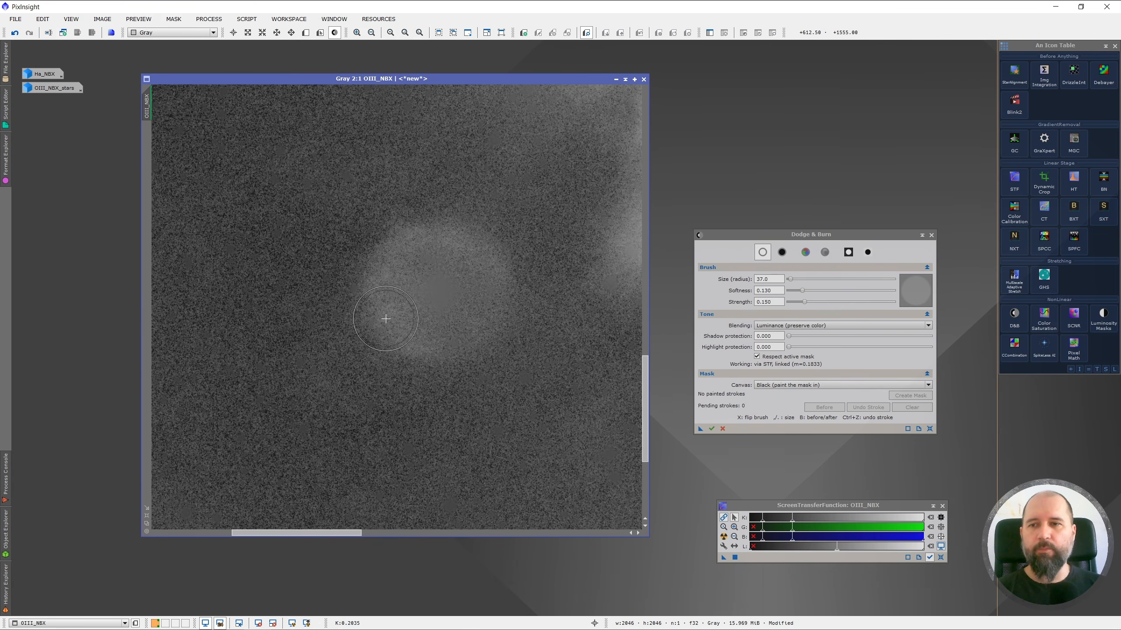
key(comma)
key(comma)
key(comma)
key(comma)
key(comma)
key(comma)
Flip between dodge and burn, keep the burn brush, and adjust its radius to 23.0.
key(x)
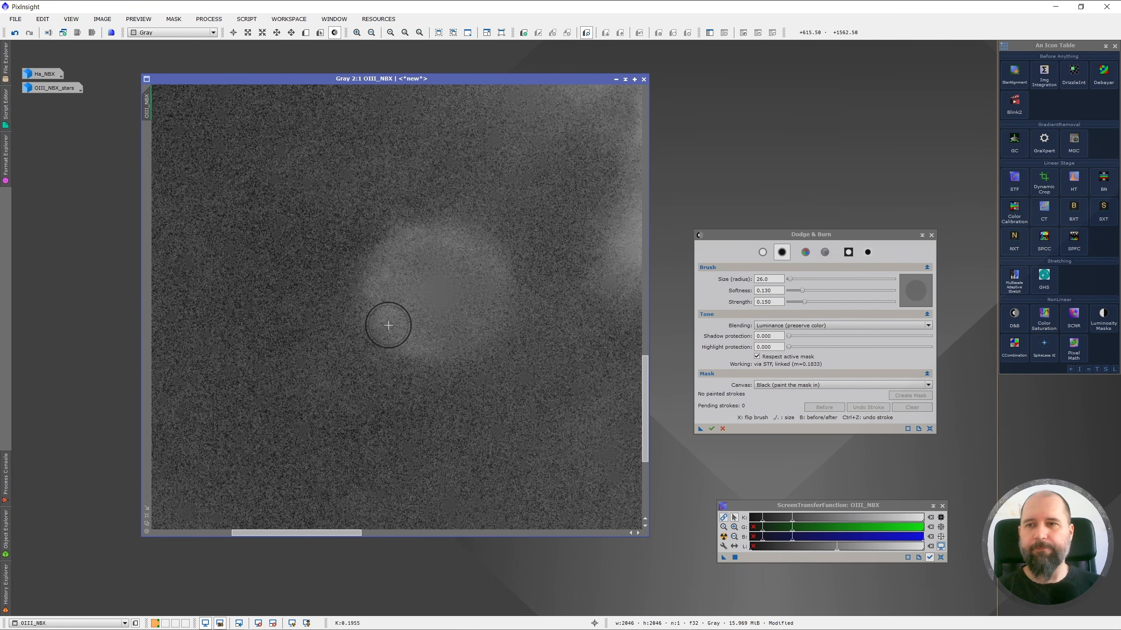
key(x)
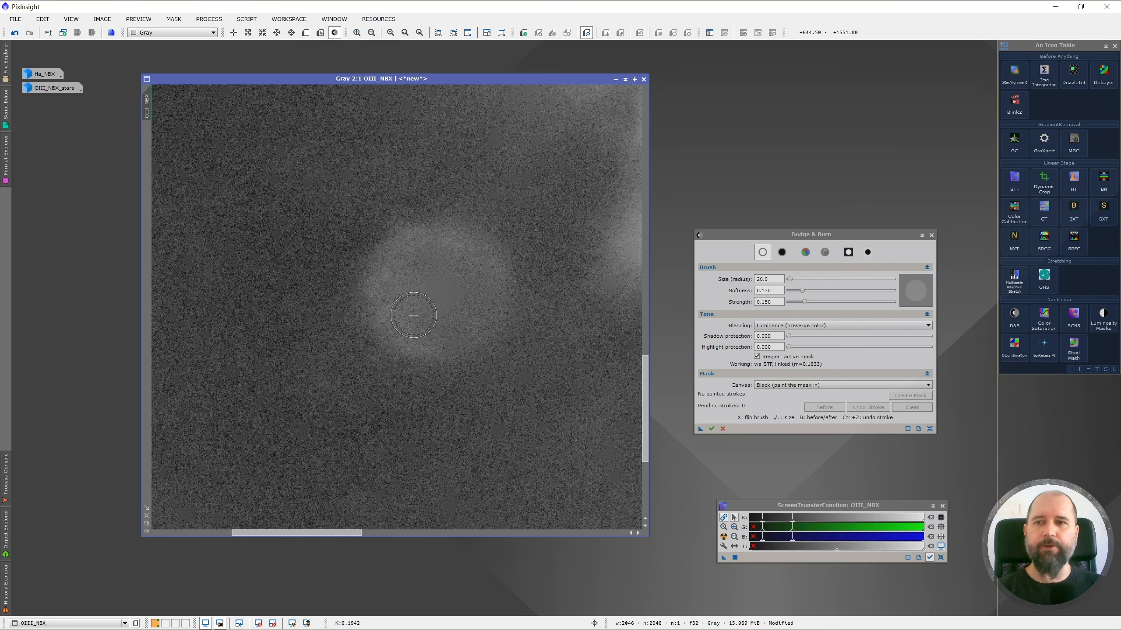
key(x)
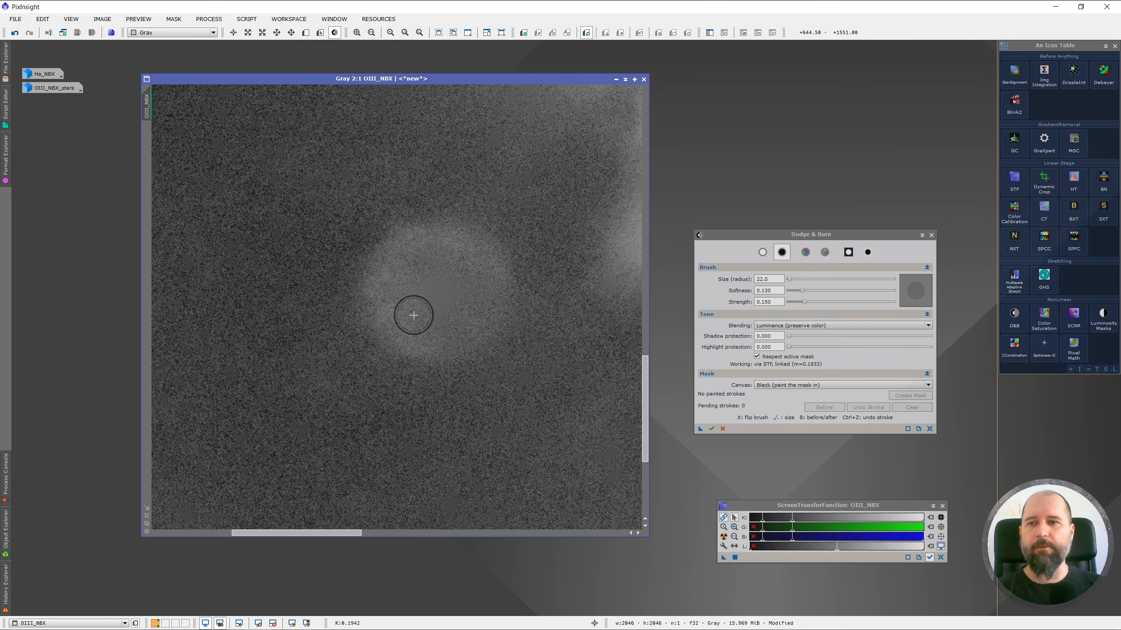
key(period)
key(period)
key(period)
key(period)
key(period)
key(comma)
key(comma)
key(comma)
key(comma)
key(comma)
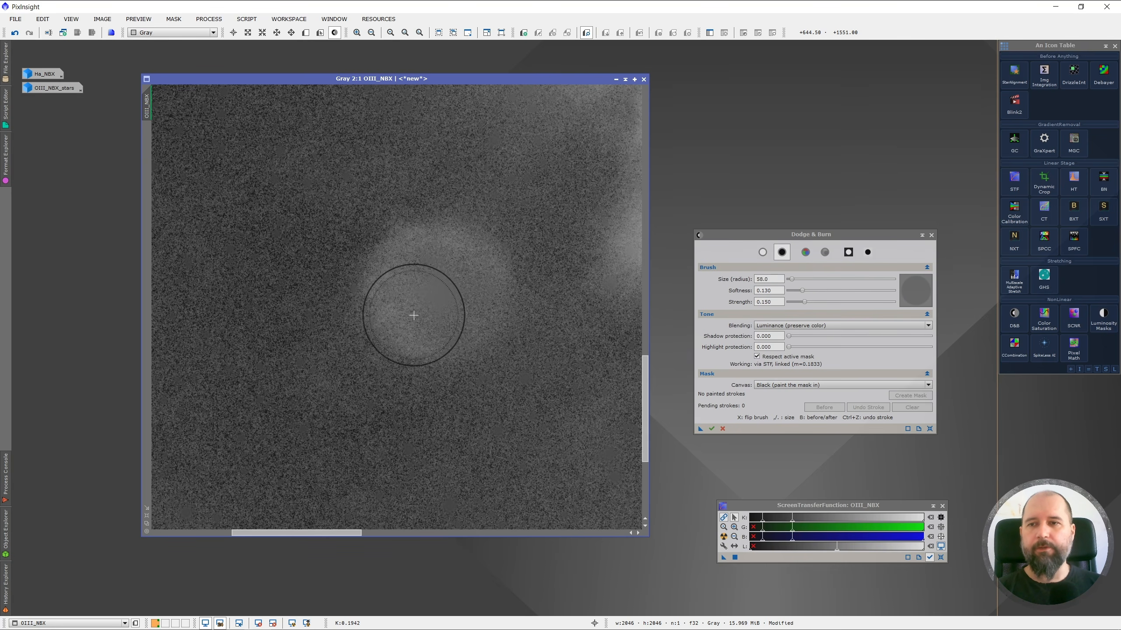
key(comma)
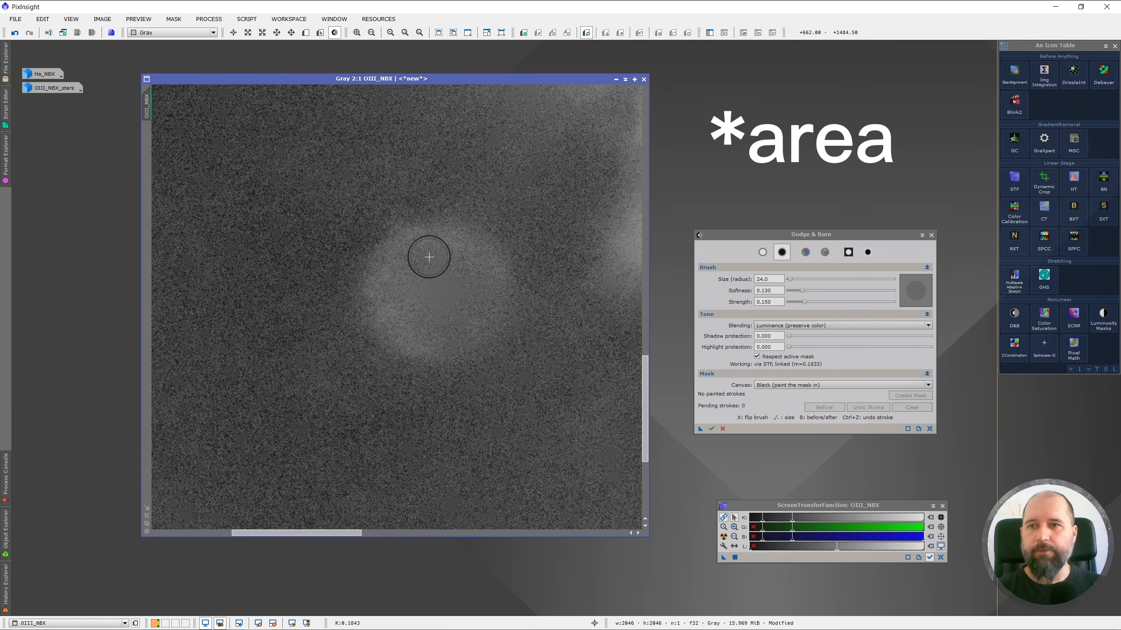
key(comma)
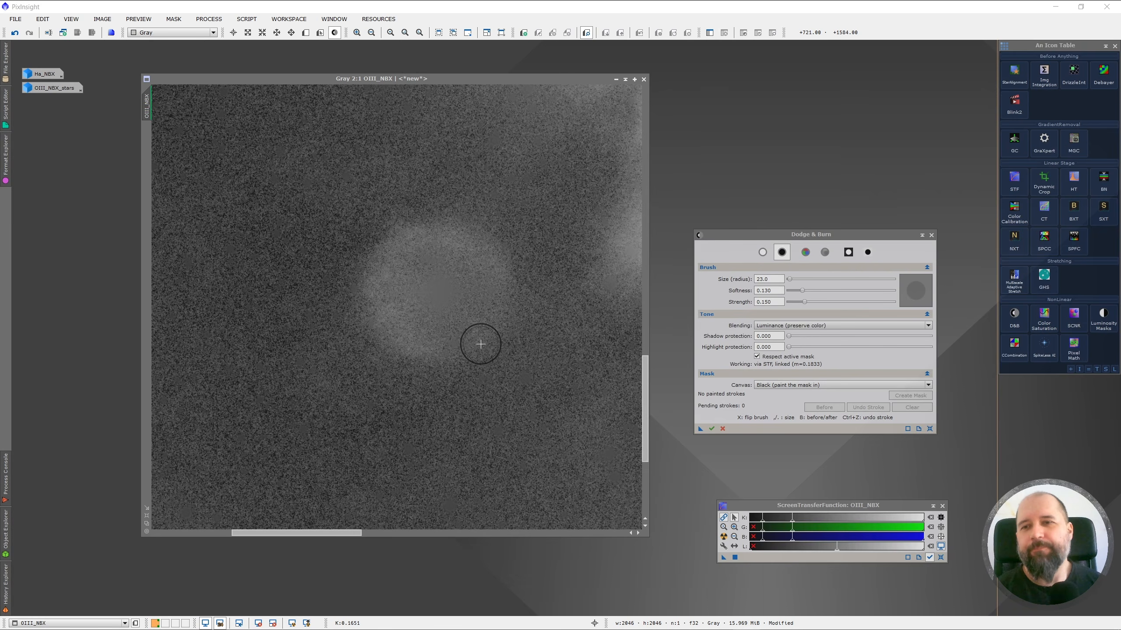
Try one burn stroke at 0.150 strength down the halo's right side and undo it.
click(764, 232)
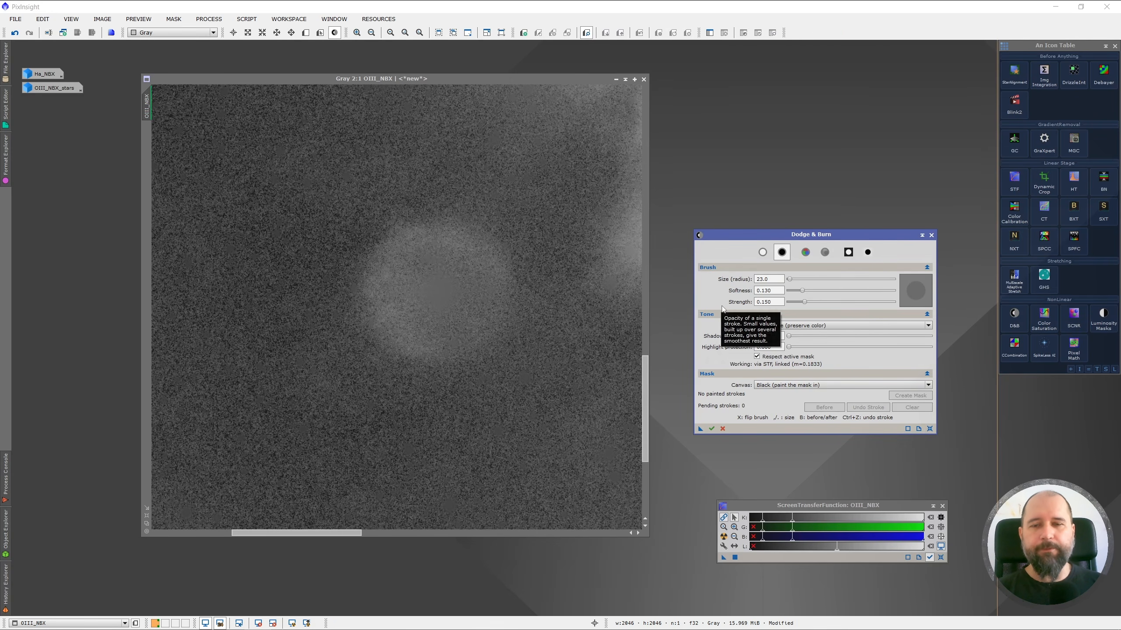
drag(482, 268, 467, 331)
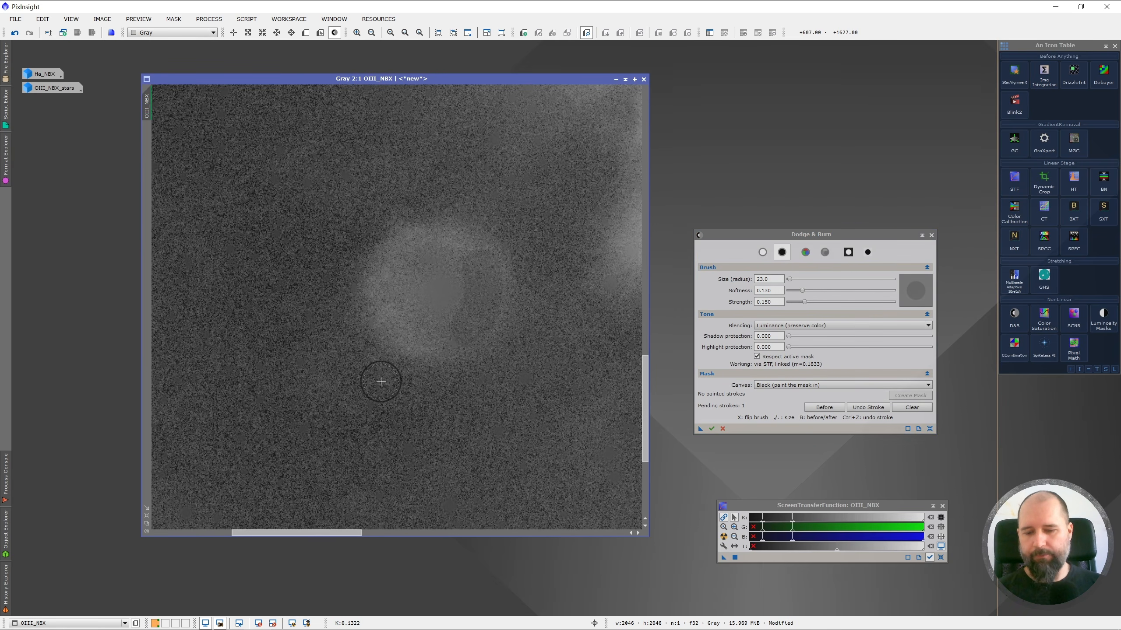
key(ctrl+z)
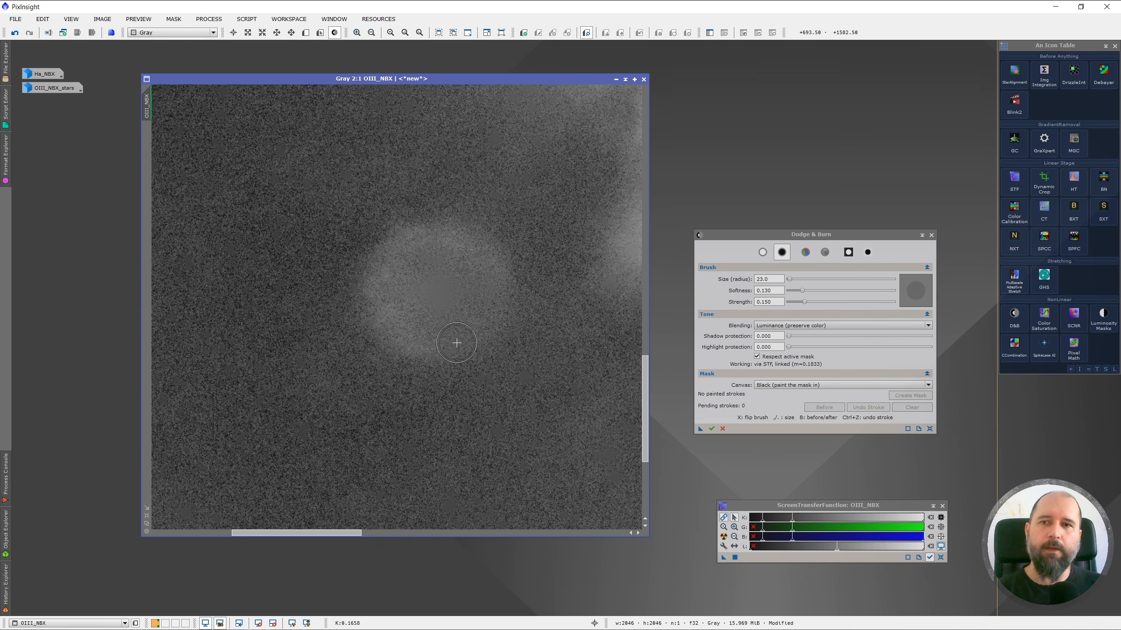
Lower the burn brush strength to 0.060 and its radius to 19.0.
click(805, 304)
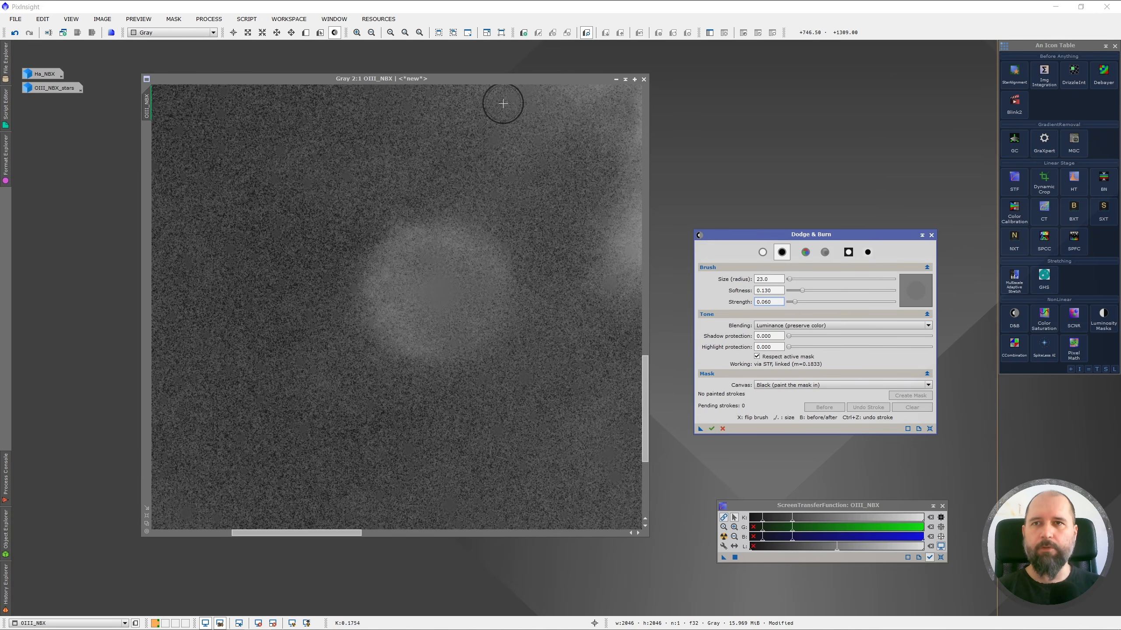
click(508, 81)
key(period)
key(comma)
key(comma)
key(comma)
key(comma)
key(comma)
key(comma)
key(comma)
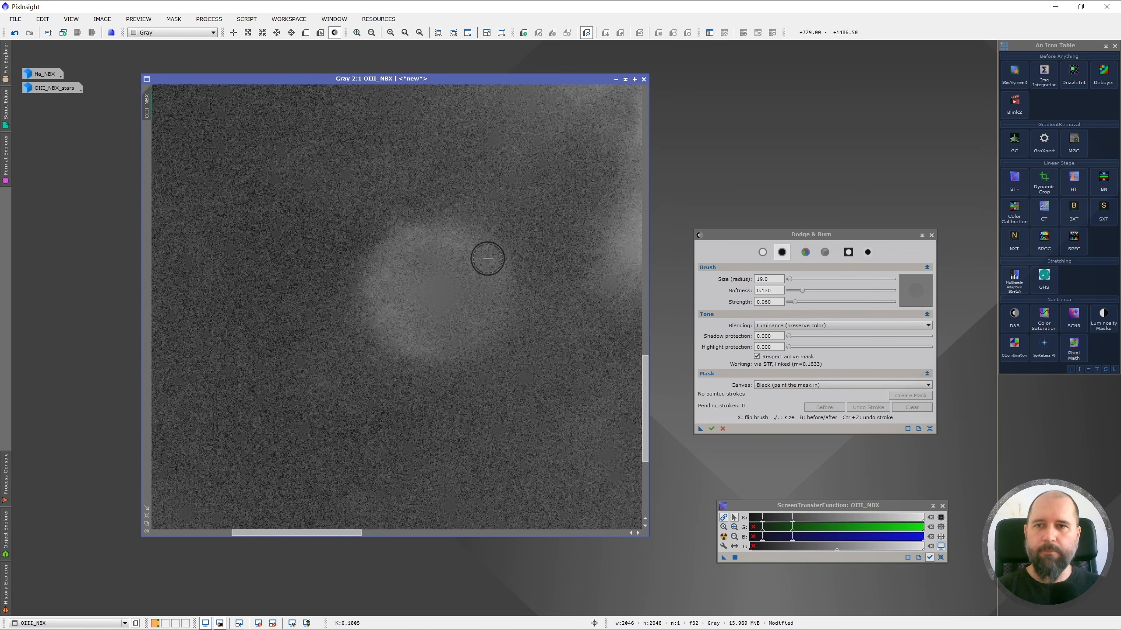
Paint repeated burn strokes over the halo's right edge and down through its interior.
drag(498, 275, 483, 320)
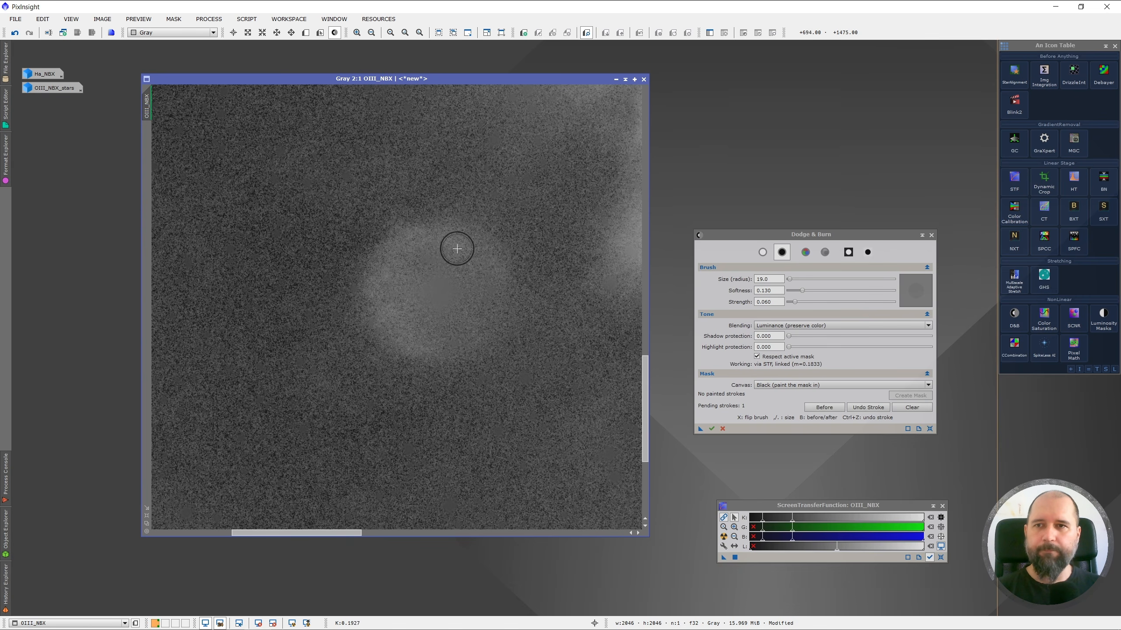
mouse_move(455, 246)
mouse_down()
mouse_move(402, 252)
mouse_move(387, 275)
mouse_move(390, 317)
mouse_move(404, 338)
mouse_move(434, 349)
mouse_up()
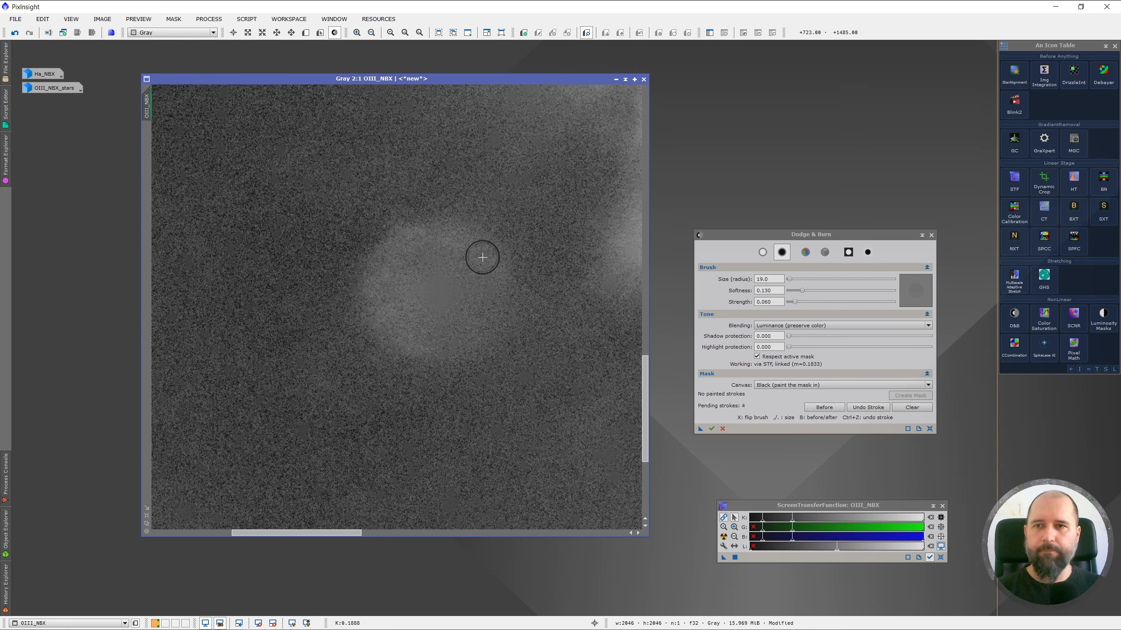
drag(482, 258, 493, 291)
mouse_move(465, 244)
mouse_down()
mouse_move(415, 261)
mouse_move(418, 245)
mouse_move(383, 290)
mouse_move(403, 322)
mouse_move(430, 327)
mouse_move(408, 295)
mouse_move(418, 268)
mouse_move(407, 240)
mouse_move(376, 279)
mouse_move(445, 235)
mouse_move(493, 268)
mouse_move(468, 345)
mouse_move(410, 346)
mouse_move(412, 327)
mouse_move(427, 326)
mouse_move(405, 287)
mouse_move(460, 270)
mouse_move(467, 303)
mouse_move(487, 318)
mouse_move(432, 352)
mouse_up()
Darken the halo's upper, lower and left parts with burn strokes, reducing the brush radius to 16.0 and 14.0.
key(comma)
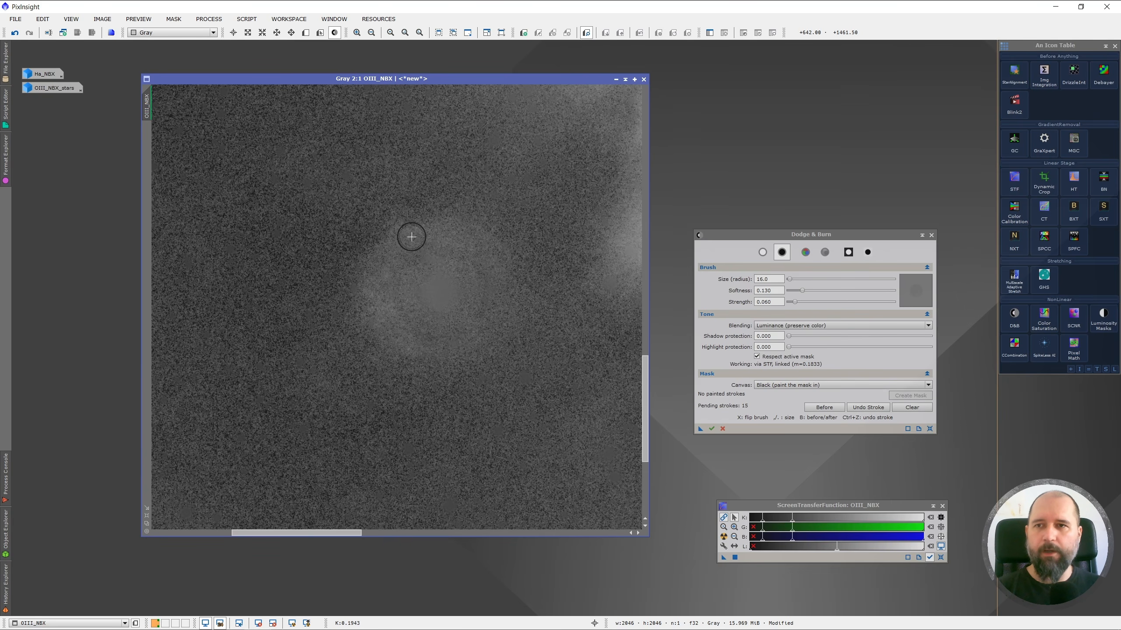
drag(421, 233, 487, 243)
mouse_move(476, 343)
mouse_down()
mouse_move(398, 330)
mouse_move(377, 302)
mouse_move(408, 318)
mouse_up()
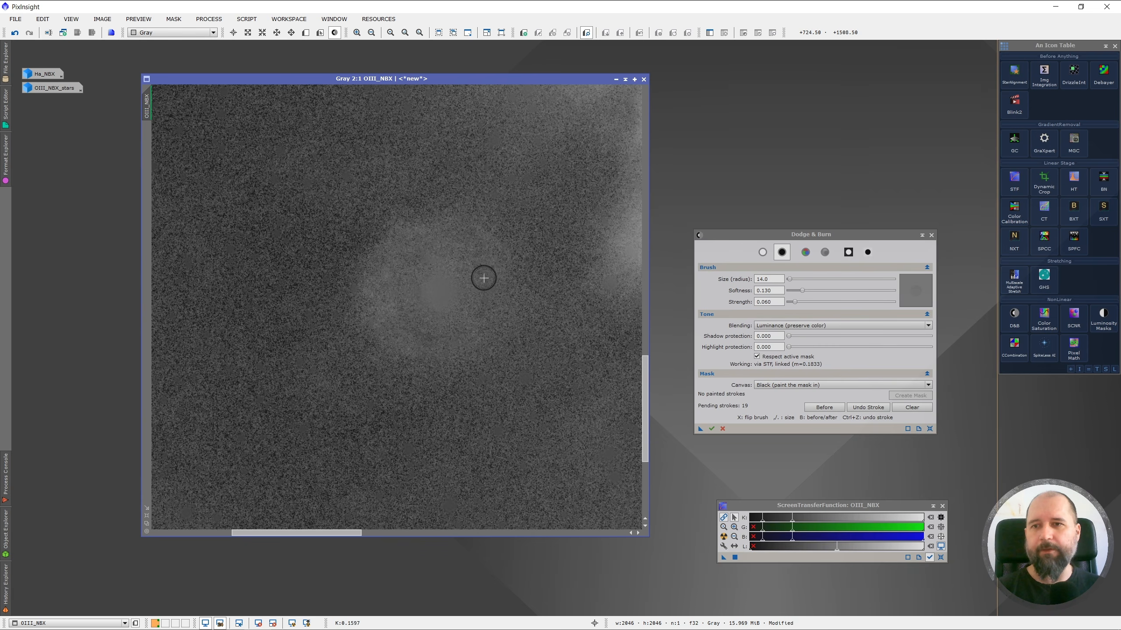
mouse_move(477, 288)
mouse_down()
mouse_move(439, 323)
mouse_move(390, 339)
mouse_move(403, 346)
mouse_up()
drag(382, 292, 384, 314)
Burn the halo's remaining bright upper and right areas at radius 12.0, flipping briefly to dodge and returning to burn.
key(comma)
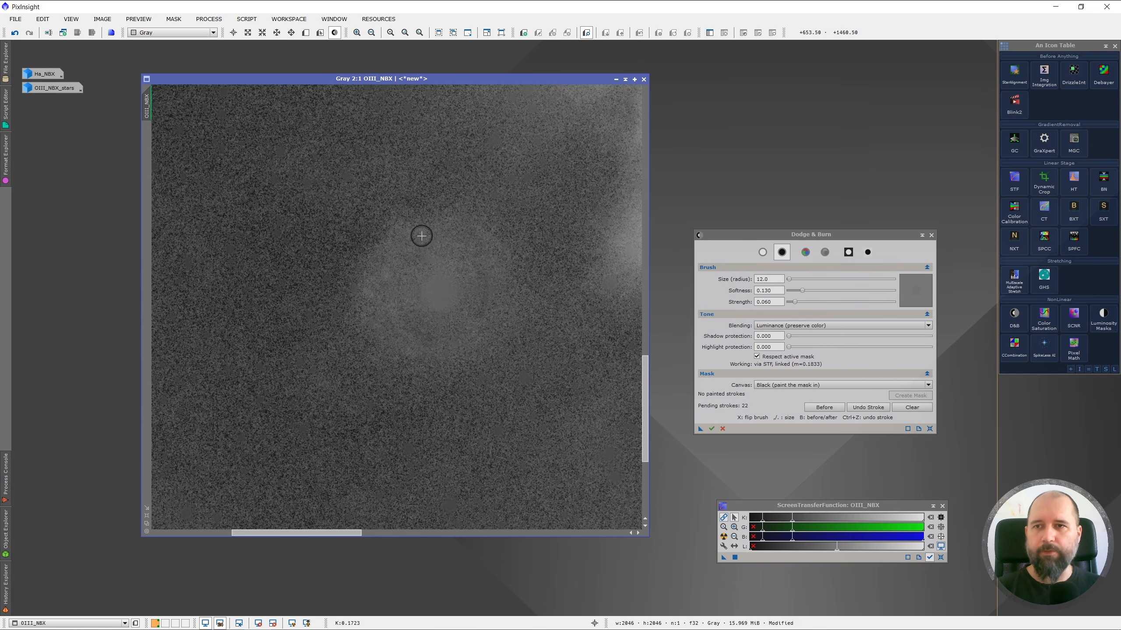
drag(432, 234, 405, 274)
drag(500, 257, 496, 288)
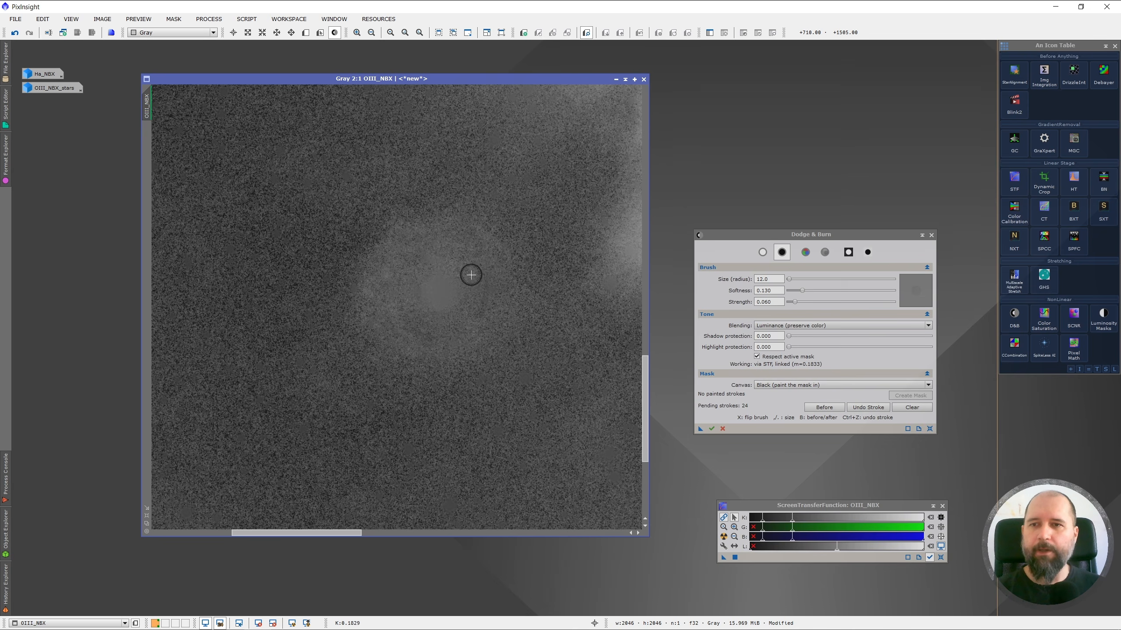
key(x)
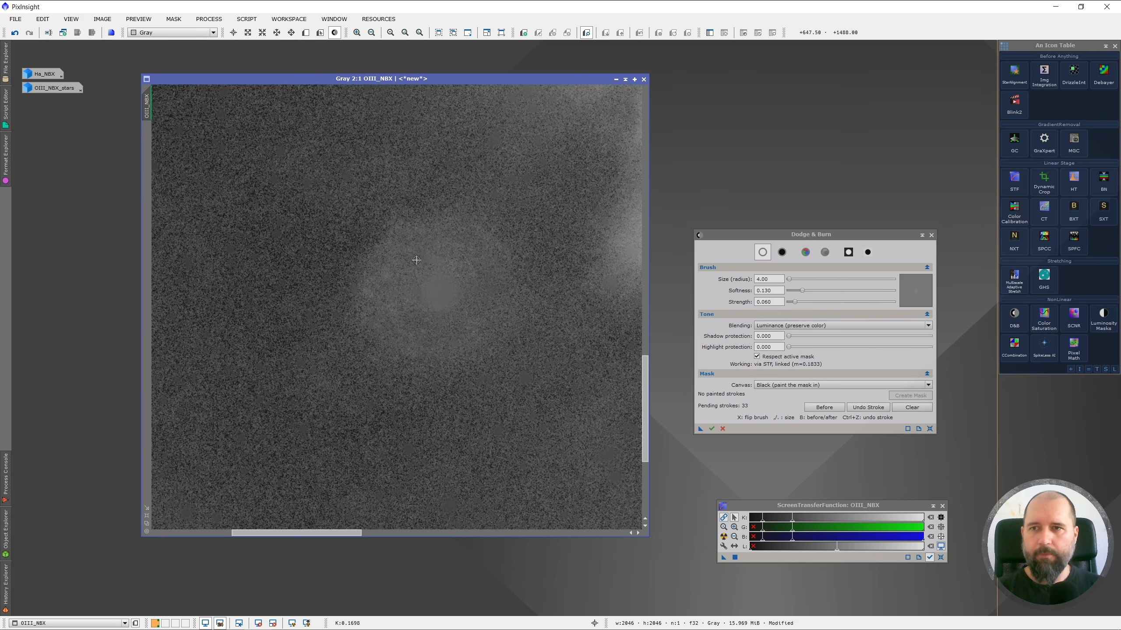
key(x)
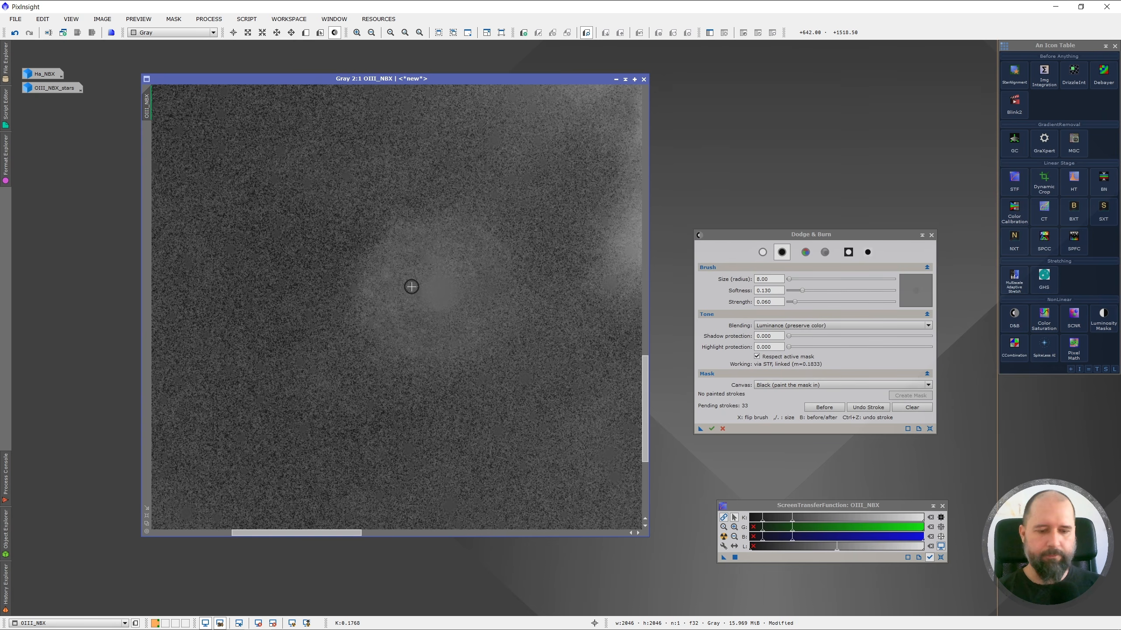
Enlarge the burn brush radius to 14.0 and darken the halo's upper part and upper right edge.
key(period)
key(period)
key(period)
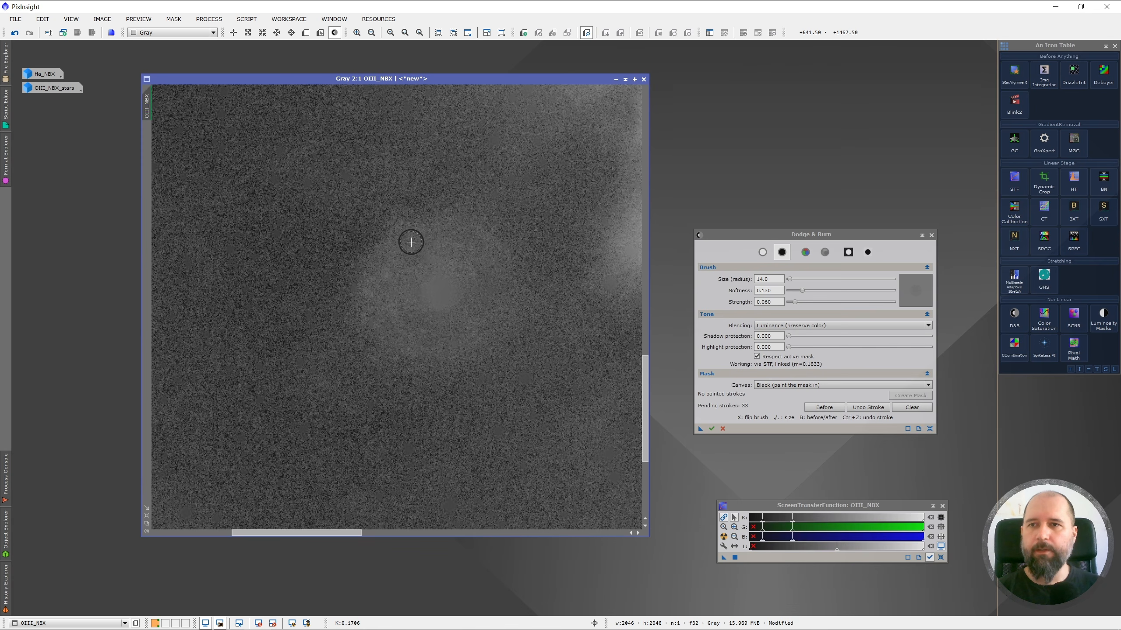
mouse_move(411, 238)
mouse_down()
mouse_move(375, 281)
mouse_move(387, 325)
mouse_move(407, 342)
mouse_move(465, 338)
mouse_move(500, 303)
mouse_move(499, 259)
mouse_up()
Reduce the burn radius to 10.0 and paint strokes over the halo's left part, up towards its core.
key(comma)
key(comma)
key(comma)
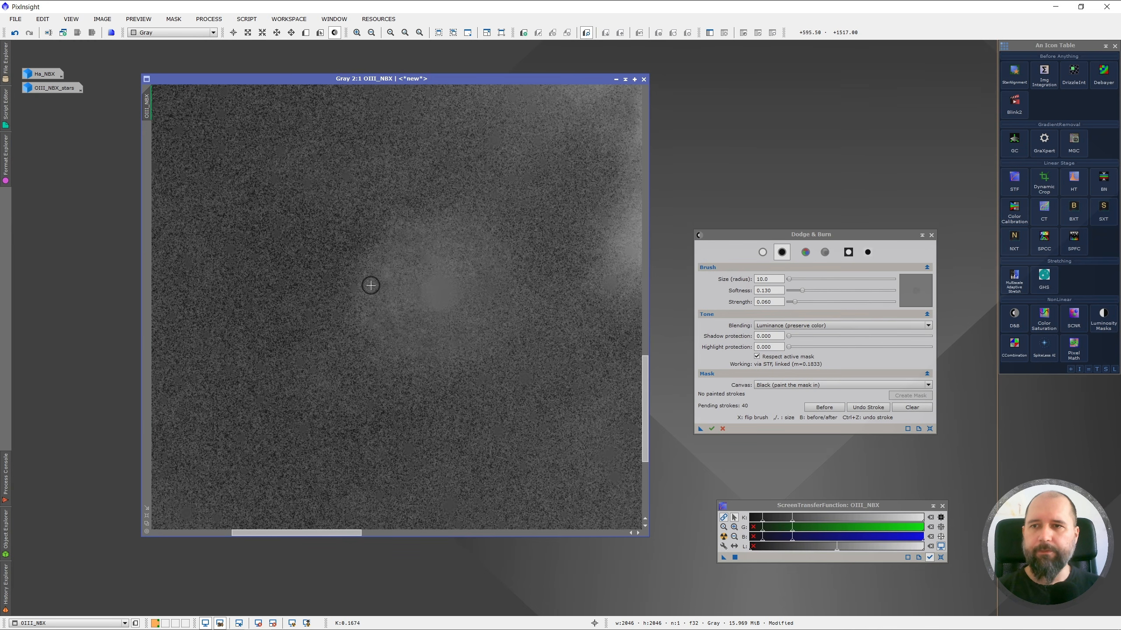
mouse_move(378, 305)
mouse_down()
mouse_move(411, 302)
mouse_move(410, 278)
mouse_move(400, 302)
mouse_move(458, 258)
mouse_move(418, 259)
mouse_up()
Burn the remaining bright spots around the halo's rim, varying the brush radius from 9.00 for each area.
key(comma)
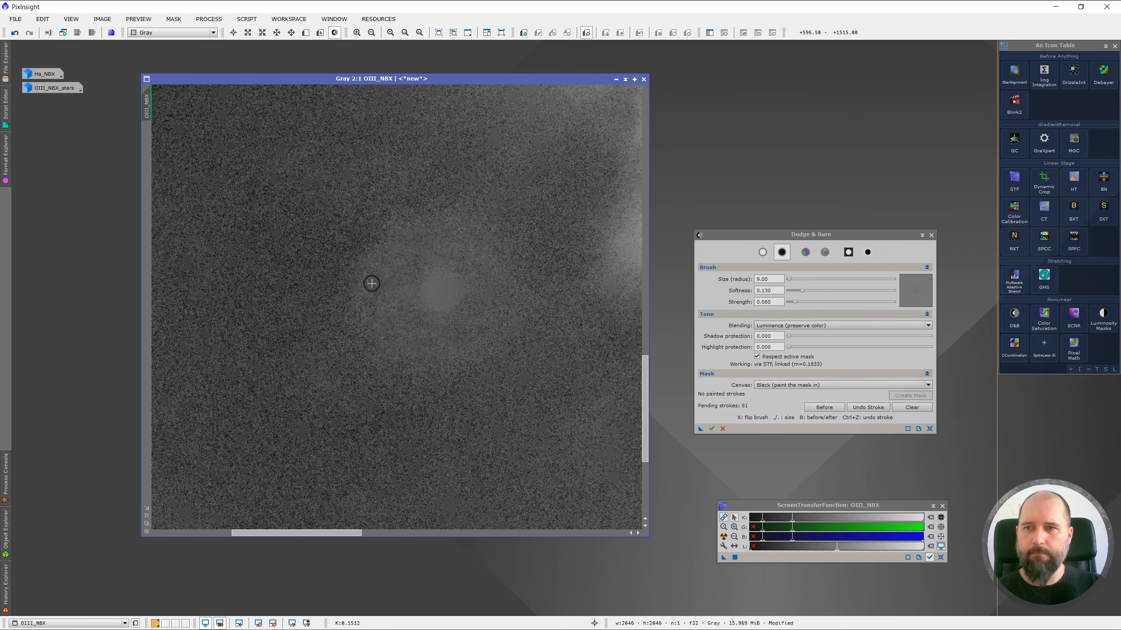
click(473, 355)
key(period)
key(period)
key(period)
click(391, 264)
key(comma)
key(comma)
key(comma)
click(366, 293)
click(512, 288)
Dodge overdarkened spots in the halo's lower part at radius 5.00, then burn its lower right edge.
key(x)
click(430, 344)
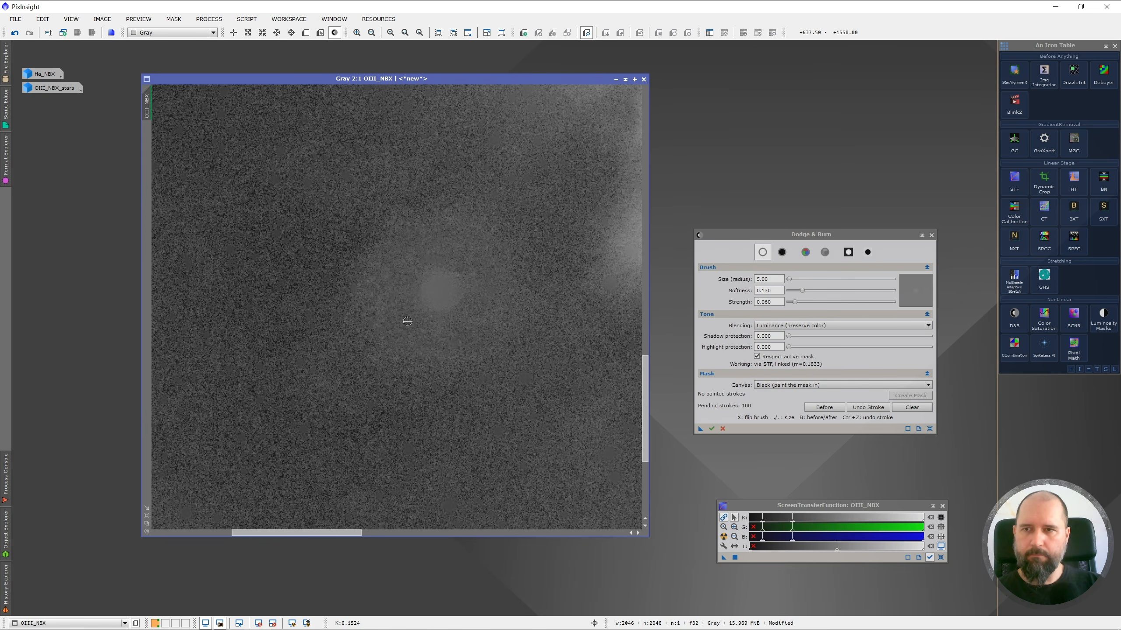
key(x)
click(497, 354)
Enlarge the burn brush radius to 16.0 and darken the halo's centre.
key(period)
key(period)
key(period)
key(period)
key(period)
key(period)
key(period)
key(period)
key(period)
key(period)
key(period)
key(period)
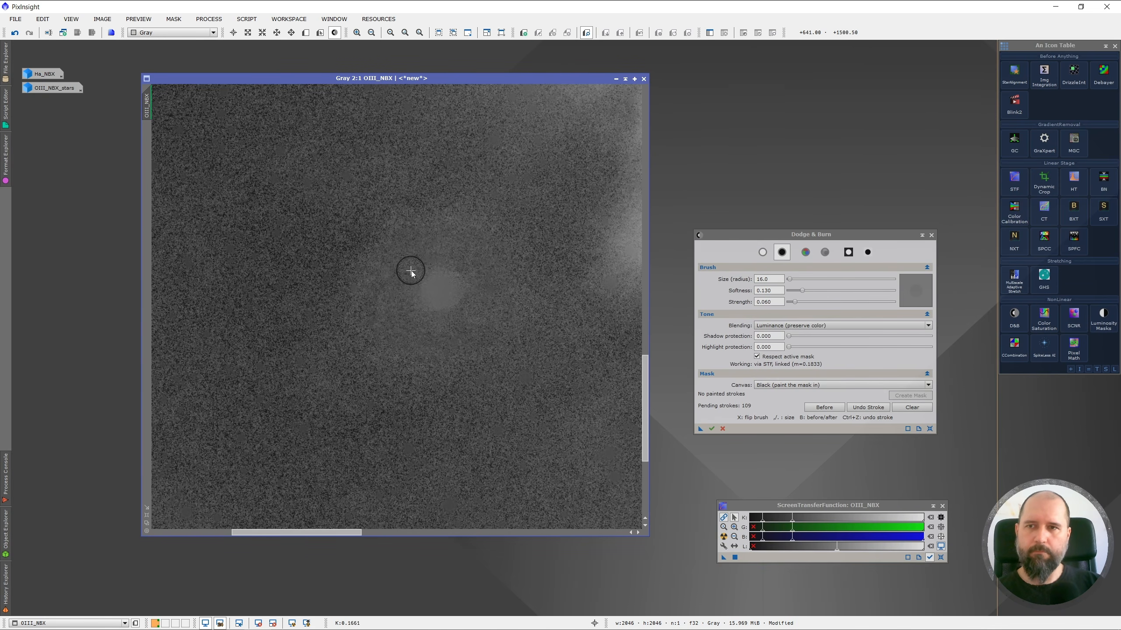
click(411, 271)
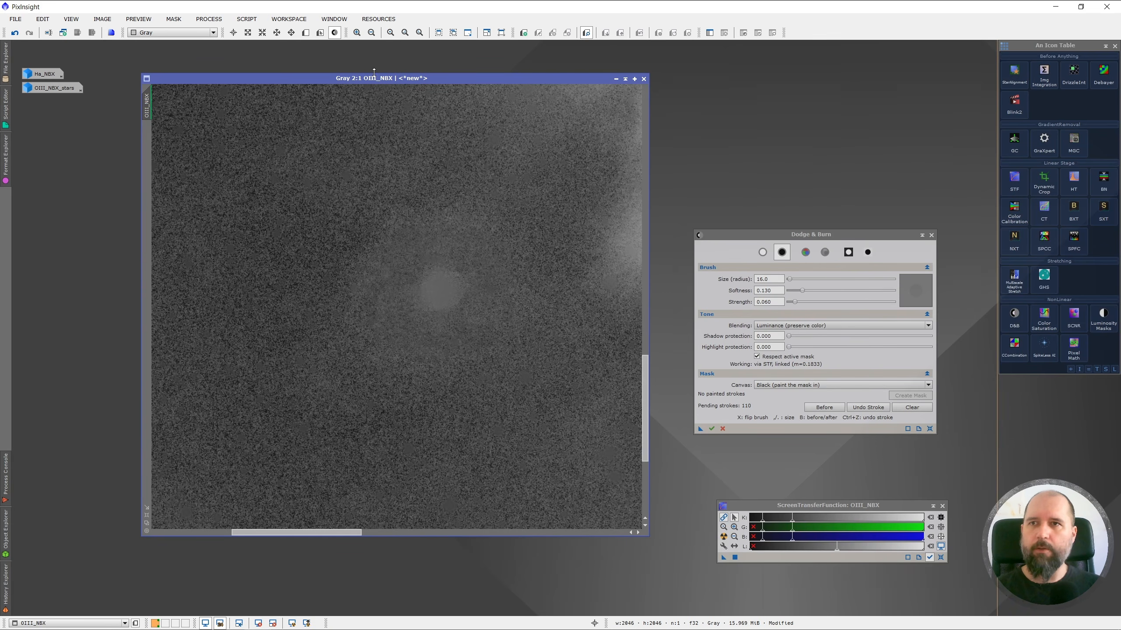
Compare the whole image before and after the pending burn strokes.
scroll(392, 302, down, 3)
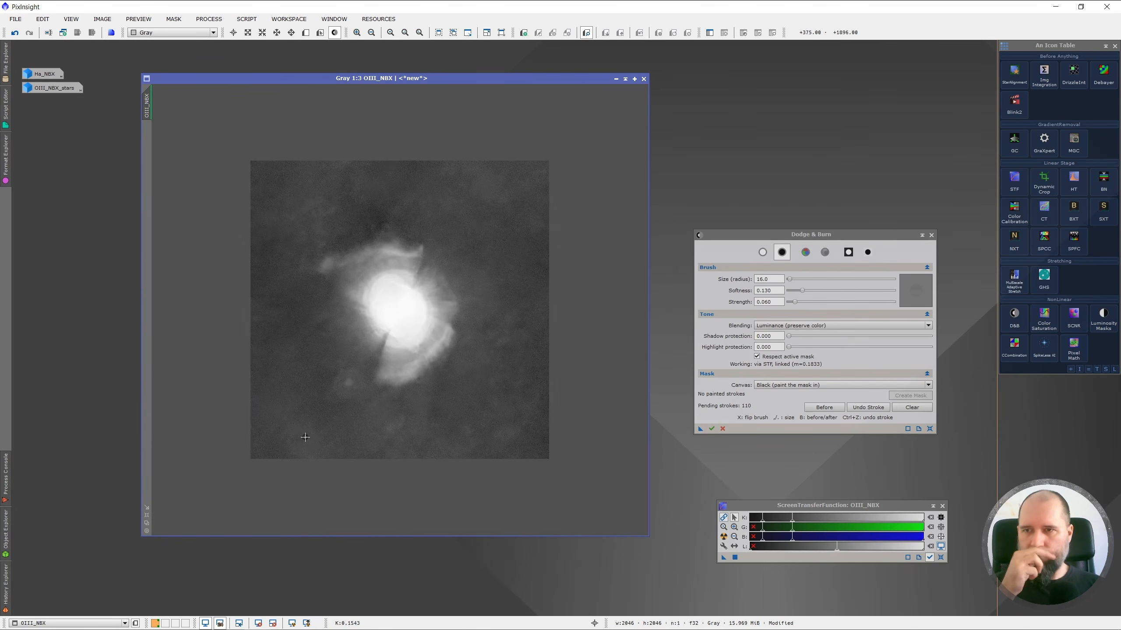
scroll(308, 407, up, 1)
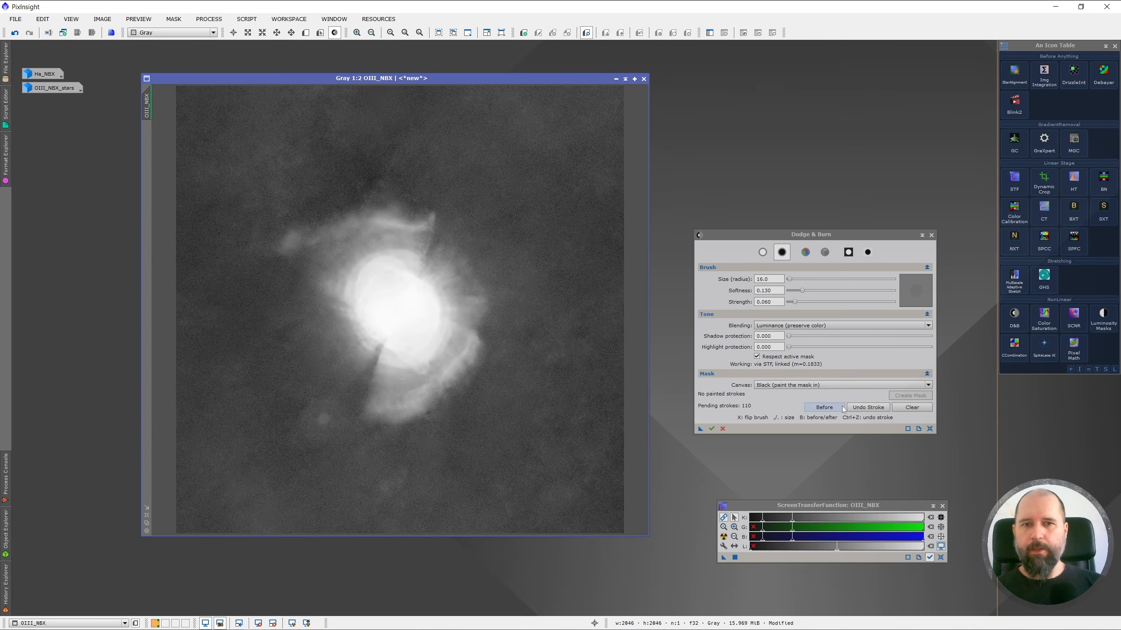
click(824, 407)
click(833, 408)
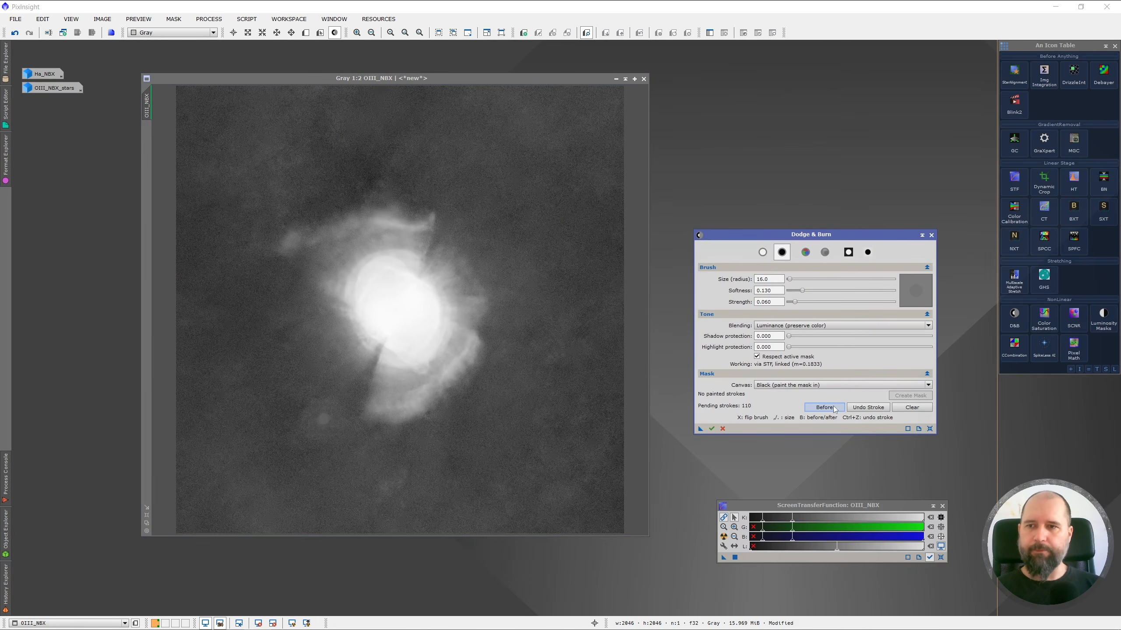
click(833, 408)
click(833, 409)
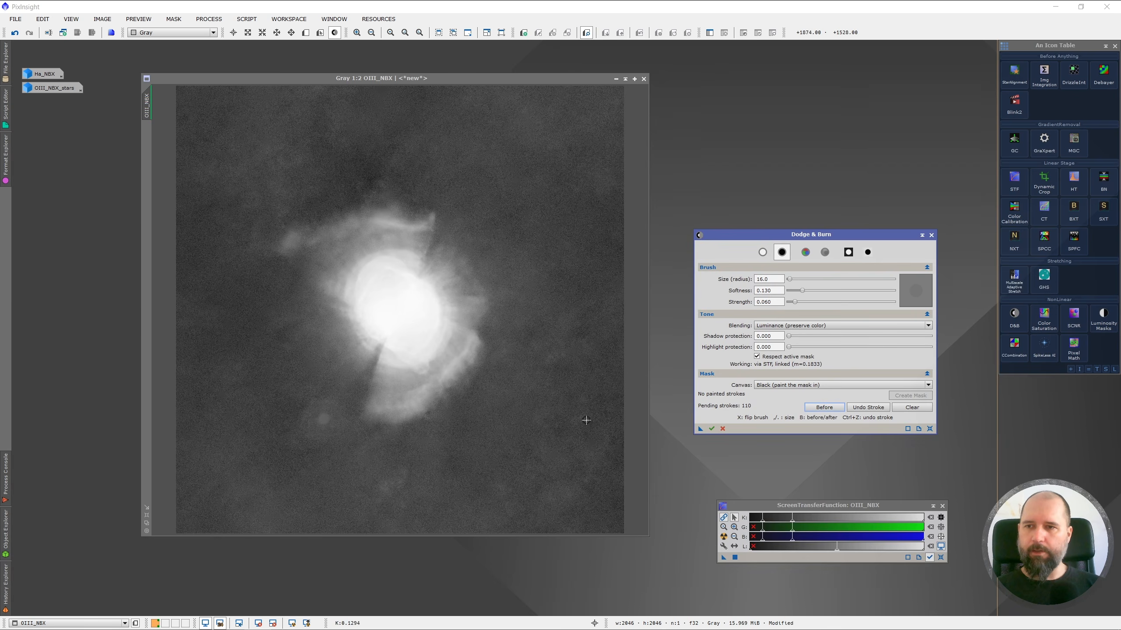
Inspect the halo area up close at 1:1, before and after burning.
scroll(283, 436, up, 1)
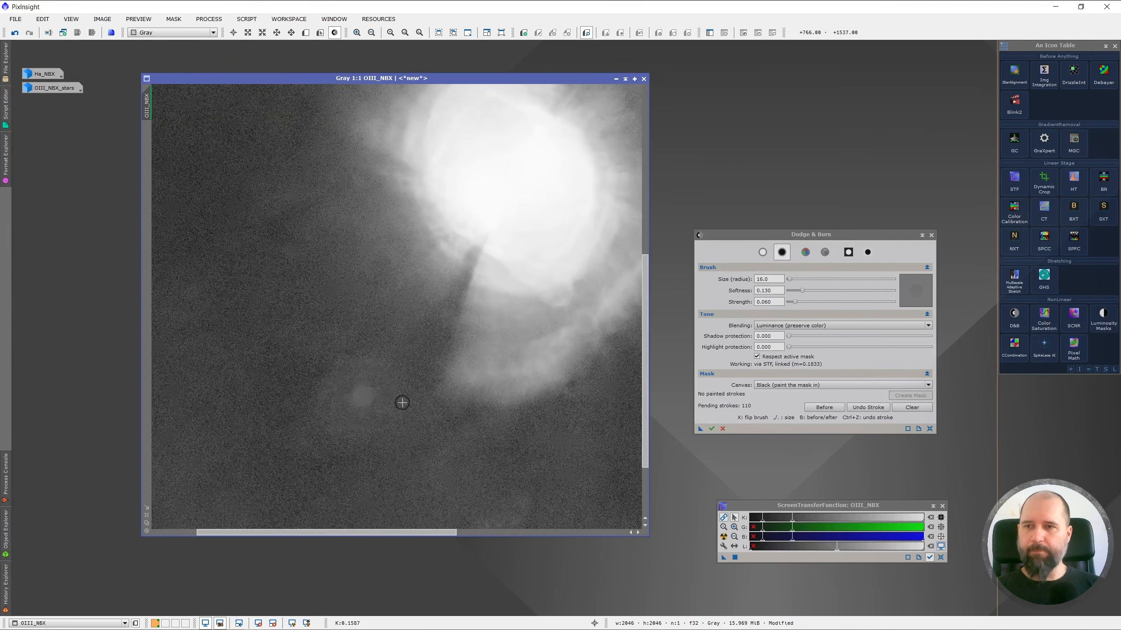
click(823, 408)
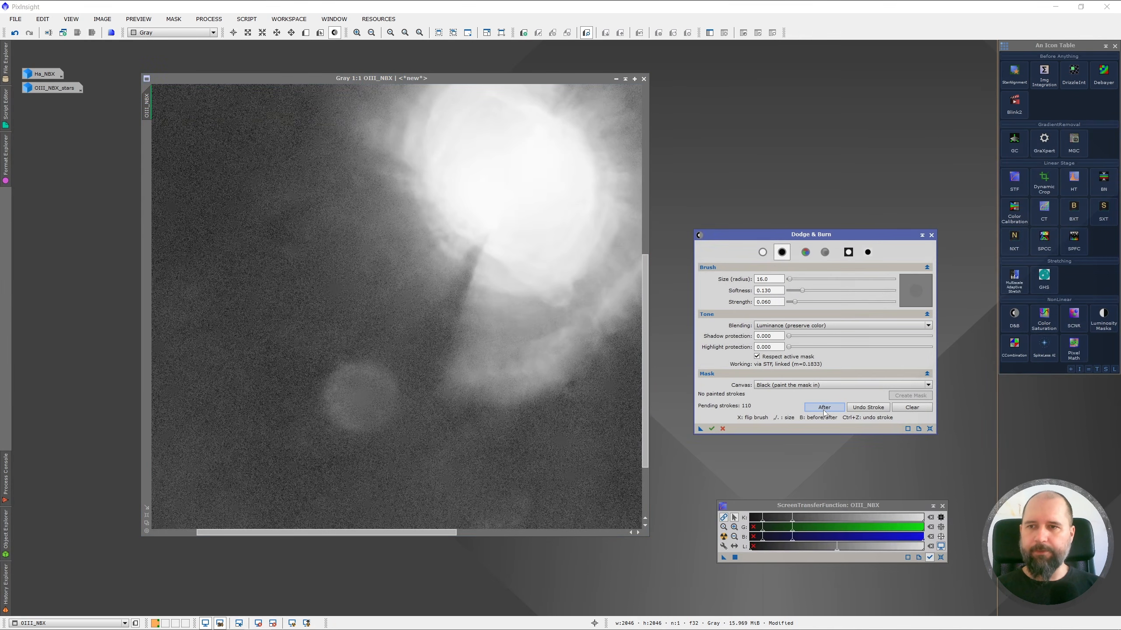
click(823, 408)
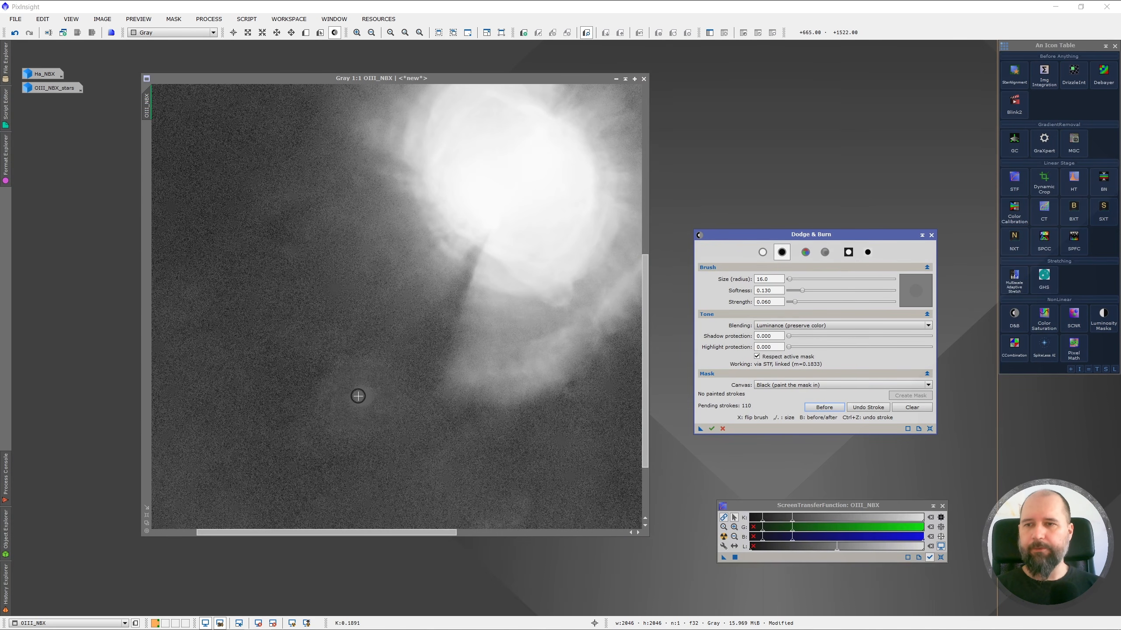
click(824, 407)
Recheck the burned halo against the full nebula by repeatedly comparing the before and after states.
scroll(304, 375, down, 1)
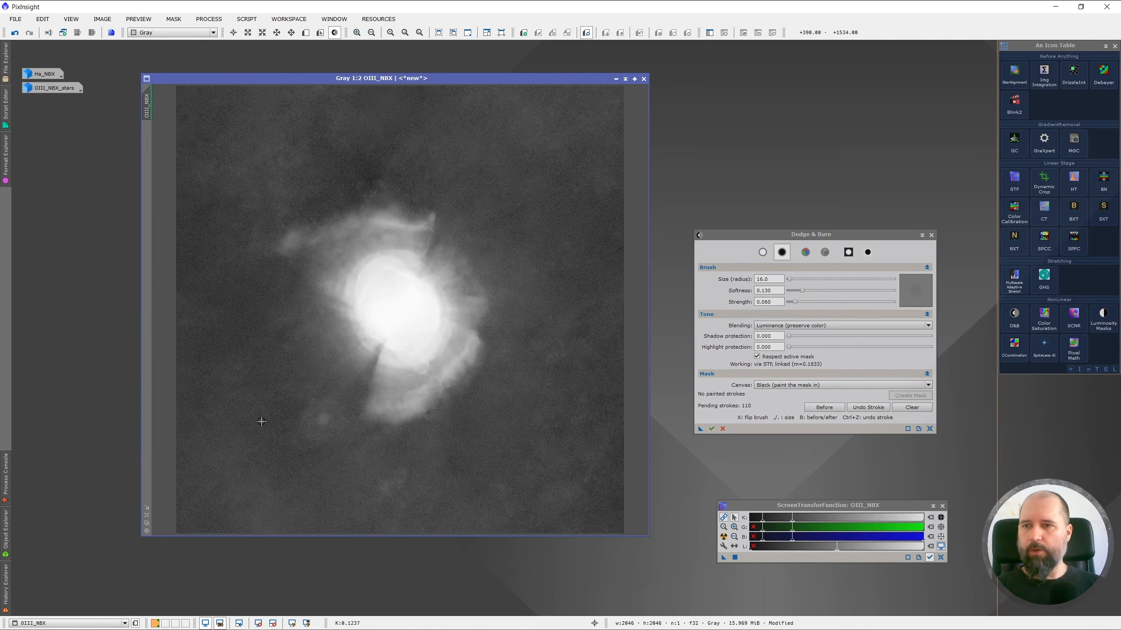
click(818, 409)
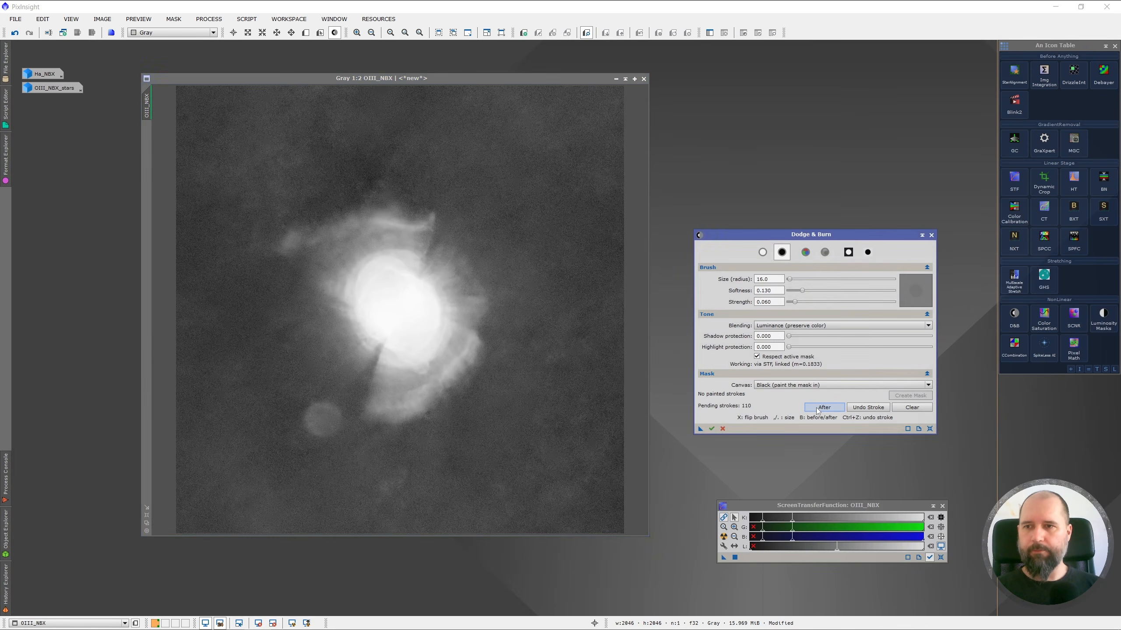
click(818, 410)
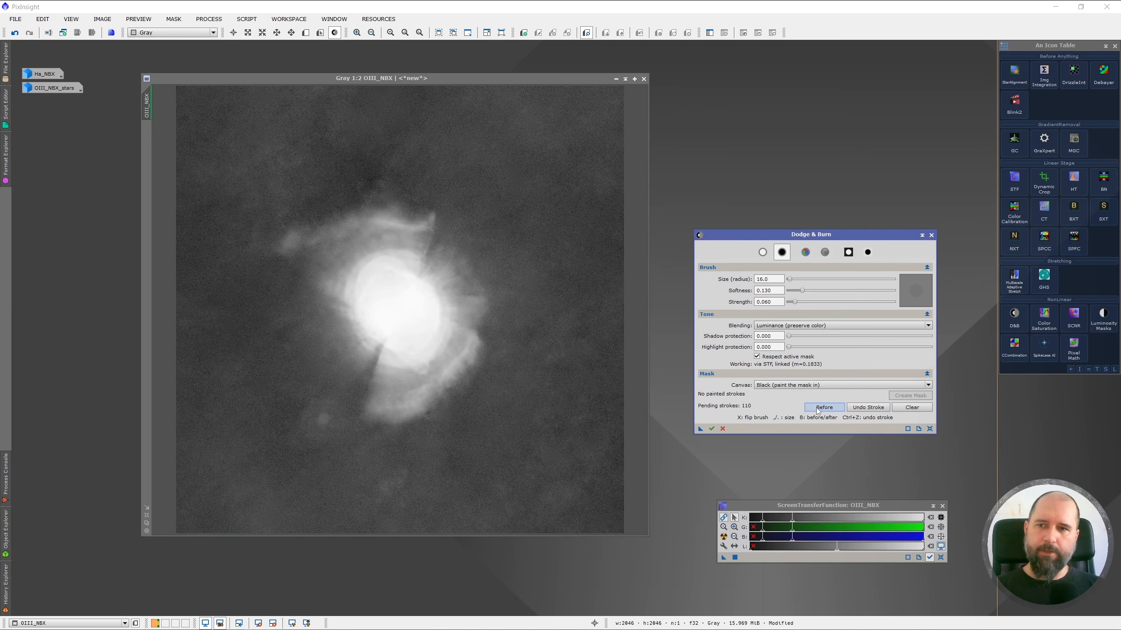
click(818, 409)
click(817, 409)
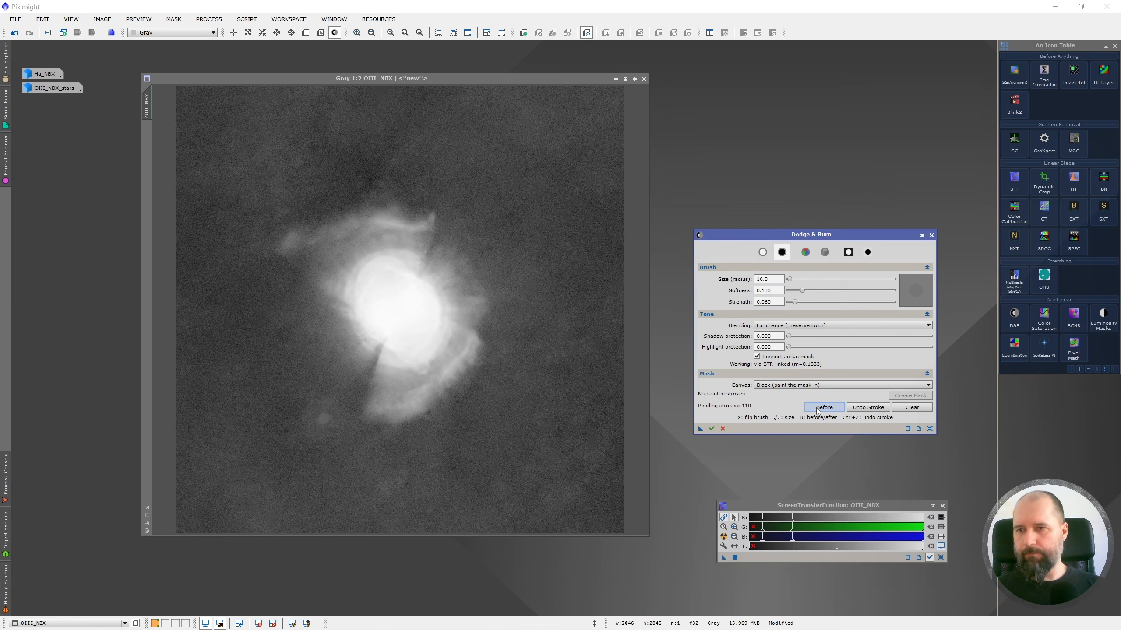
click(818, 410)
click(818, 409)
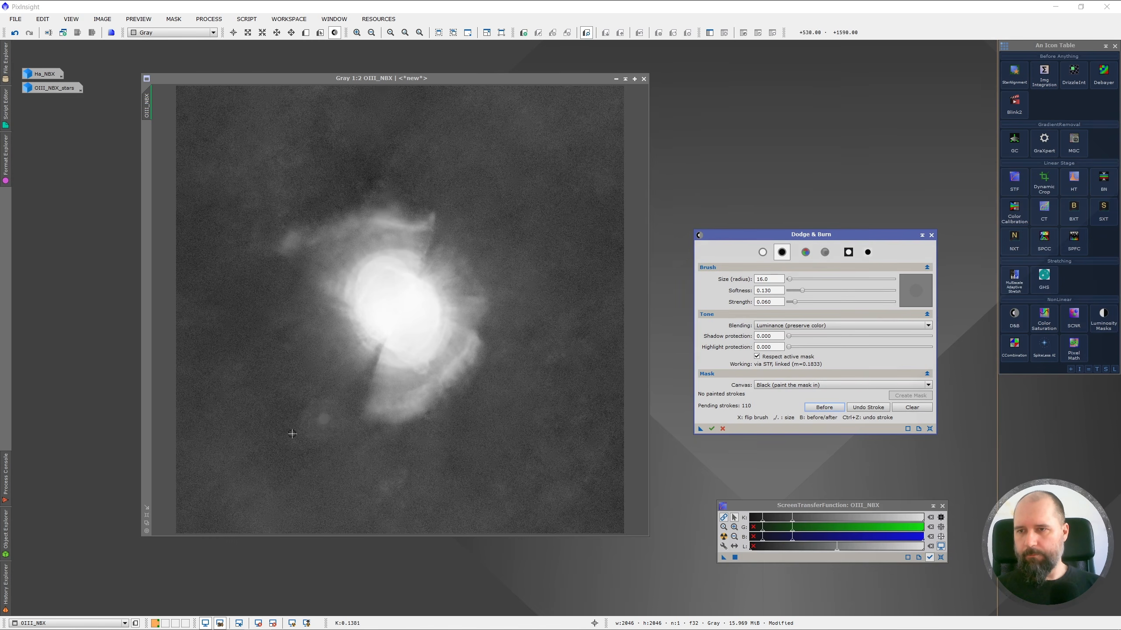
scroll(270, 449, up, 1)
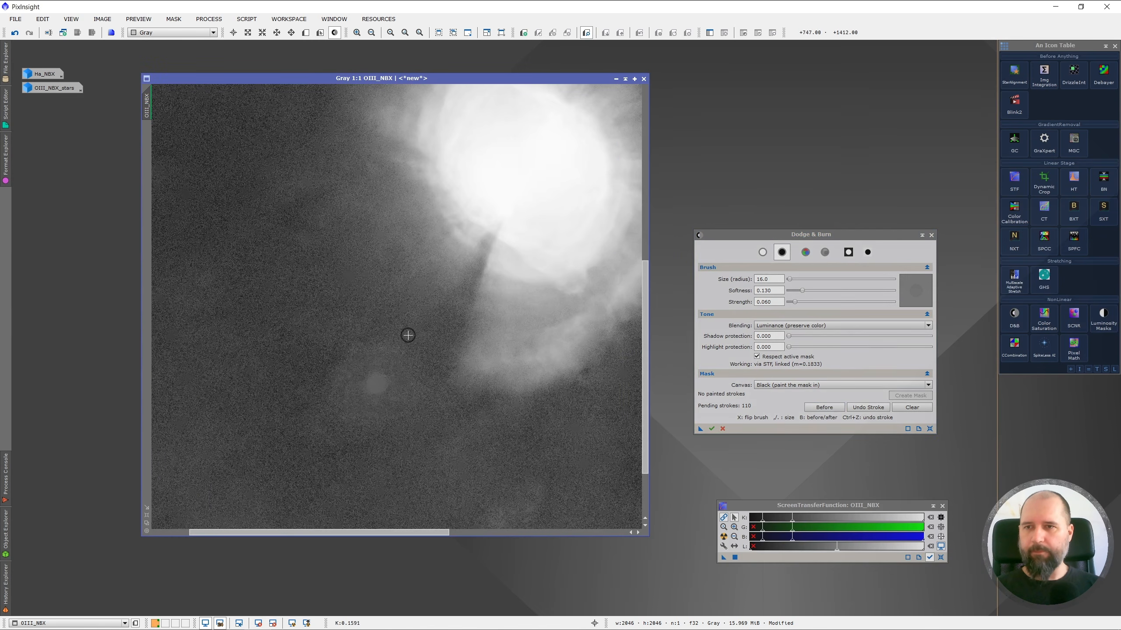
scroll(322, 427, down, 1)
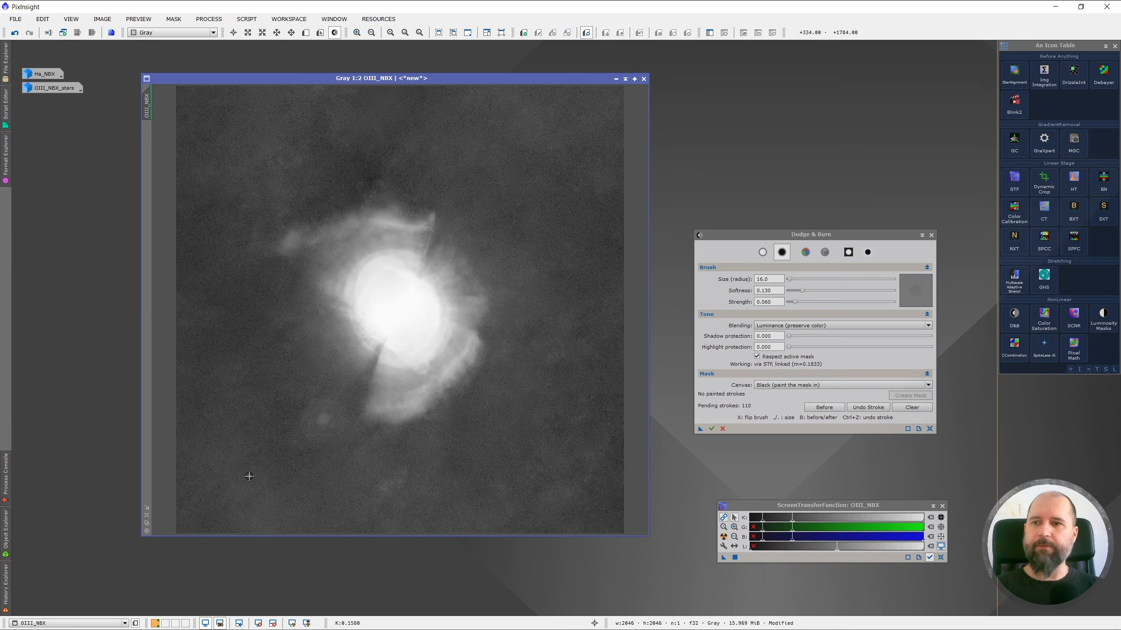
Lower the burn strength to 0.040 and darken the halo's remaining bright core at radii 14.0 and 10.0.
scroll(246, 477, up, 1)
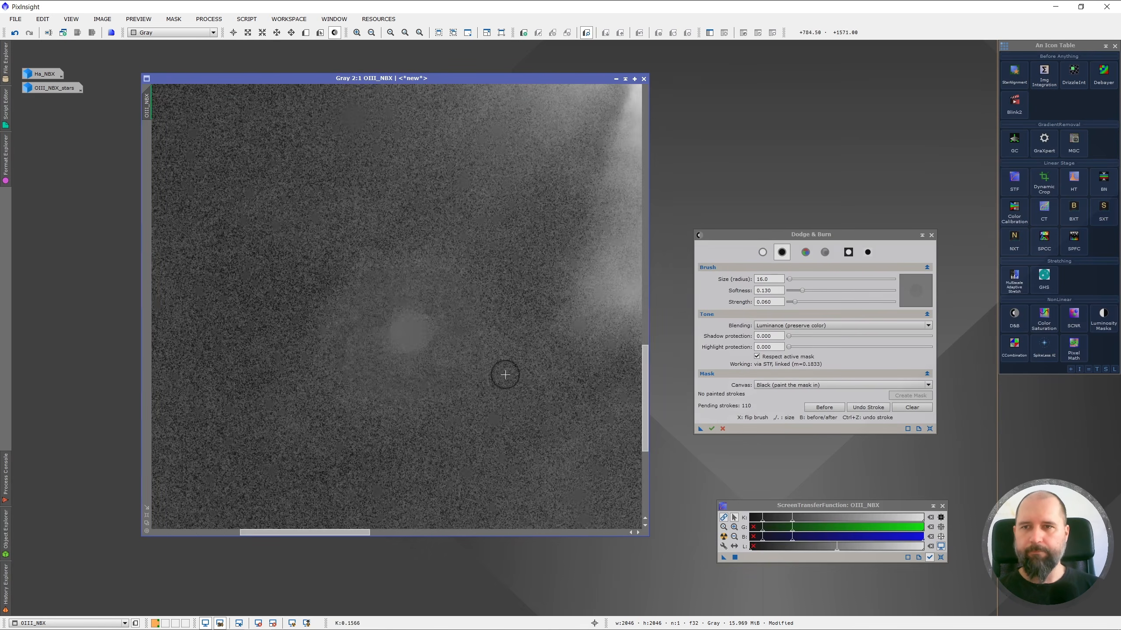
click(367, 364)
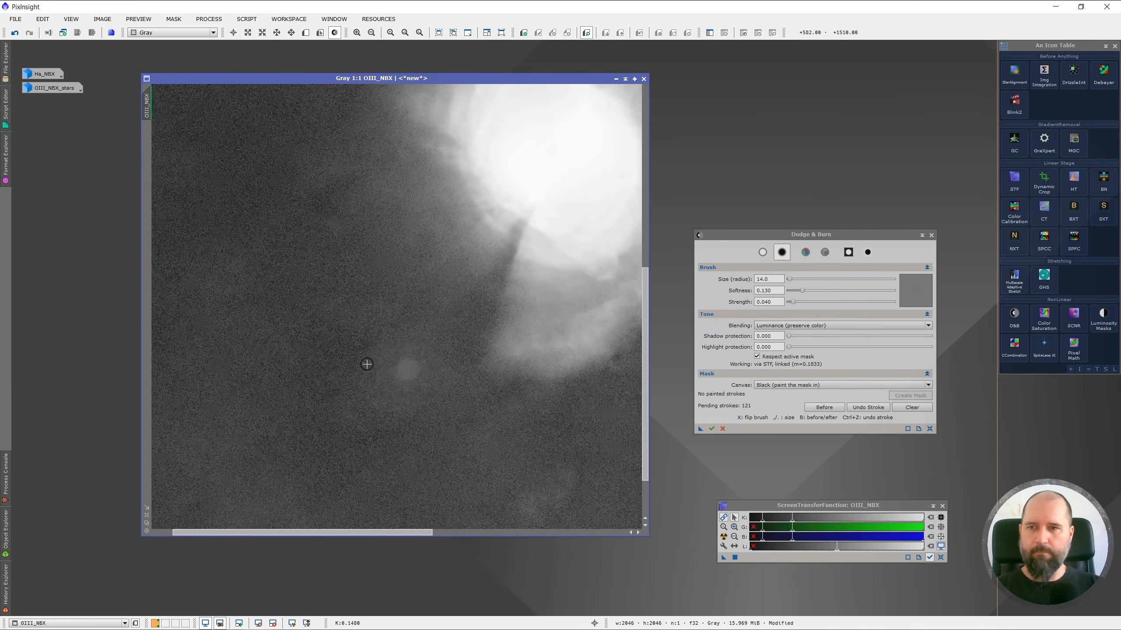
click(410, 367)
key(comma)
key(comma)
key(comma)
key(comma)
click(415, 406)
click(407, 387)
click(439, 380)
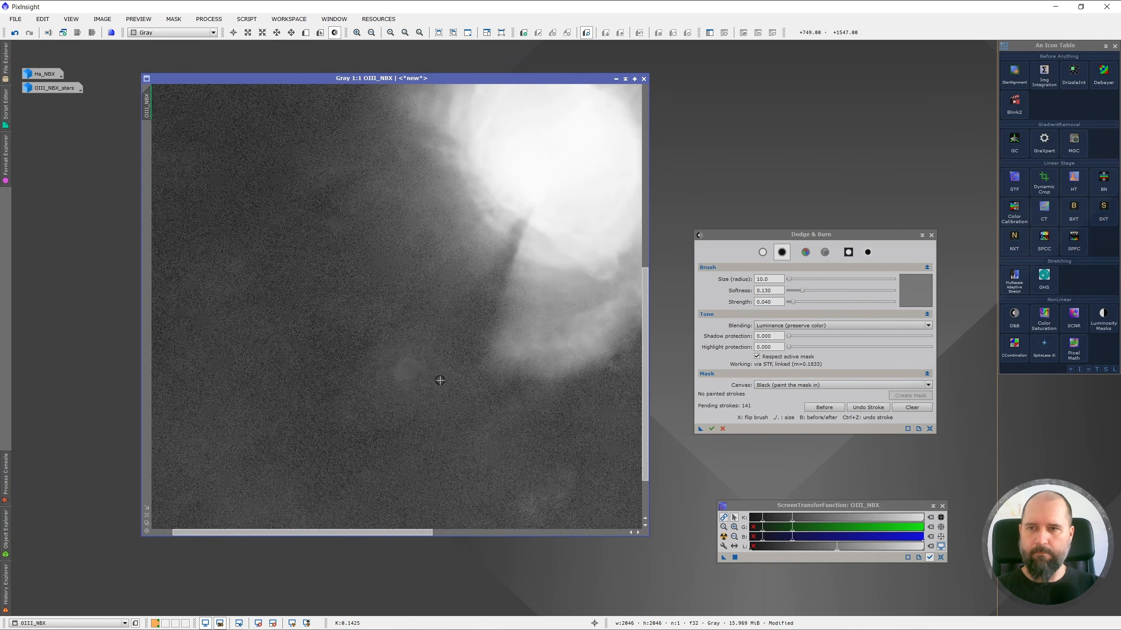
Burn the areas just above and below the halo's core with a slightly larger brush.
key(period)
key(period)
key(period)
click(414, 354)
click(406, 413)
Switch to dodge and lighten overdarkened patches in and around the former halo at radii 9.00 and 10.0.
key(x)
key(comma)
key(comma)
click(375, 374)
click(411, 394)
click(368, 396)
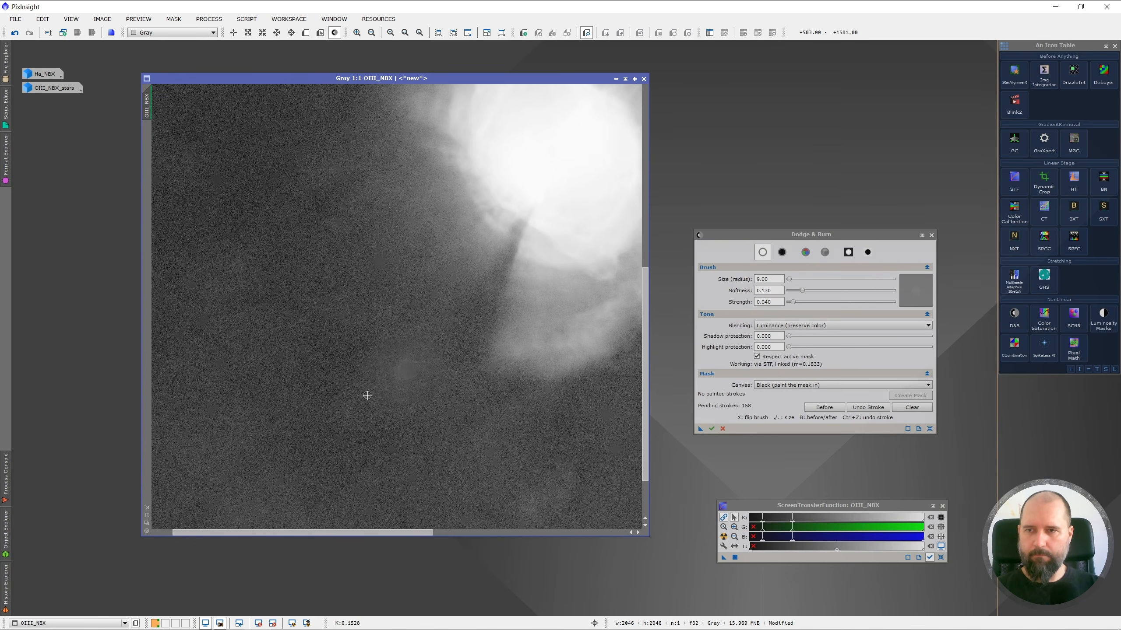
key(period)
key(period)
click(389, 344)
click(397, 405)
Compare the image before and after all strokes, both with the STF display stretch and with it disabled.
scroll(341, 458, down, 1)
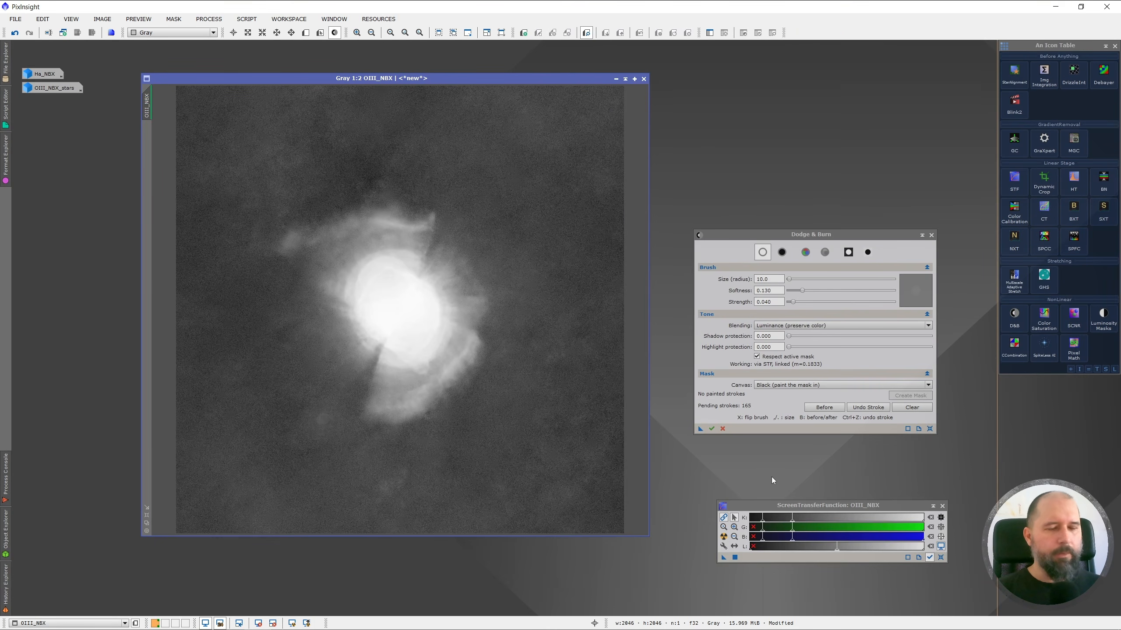
click(838, 411)
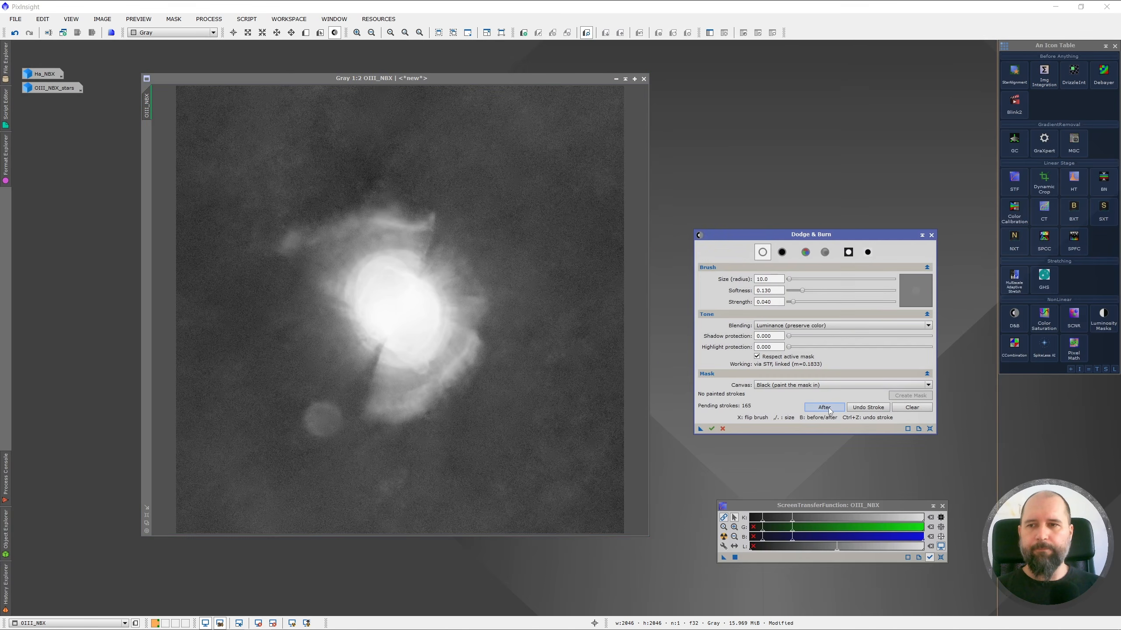
click(941, 547)
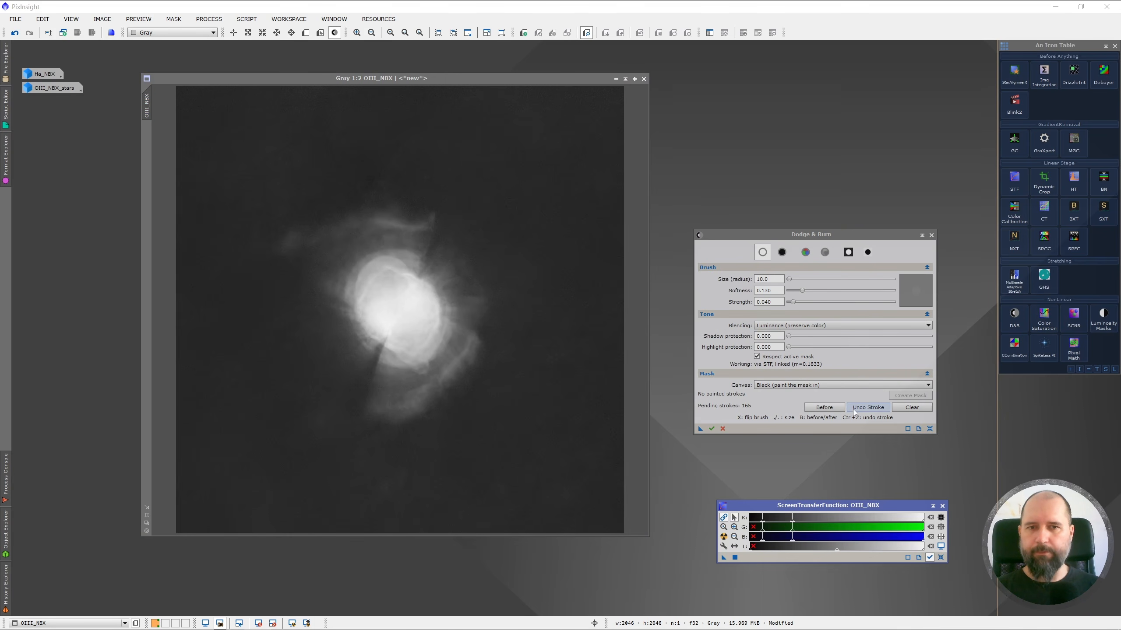
click(828, 411)
click(829, 410)
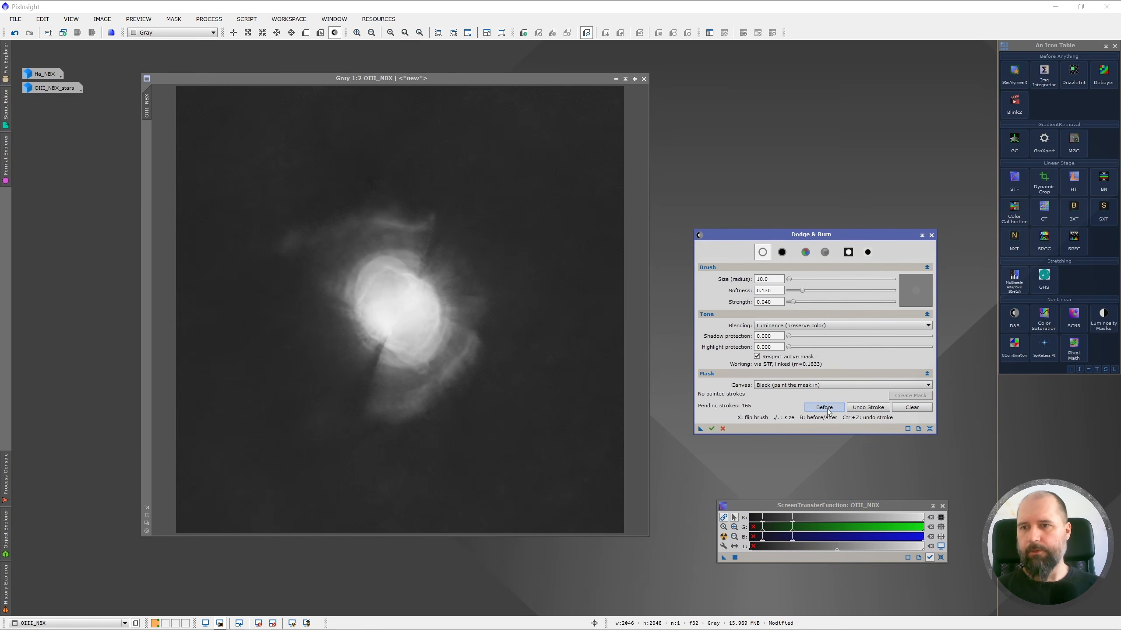
click(829, 410)
click(829, 411)
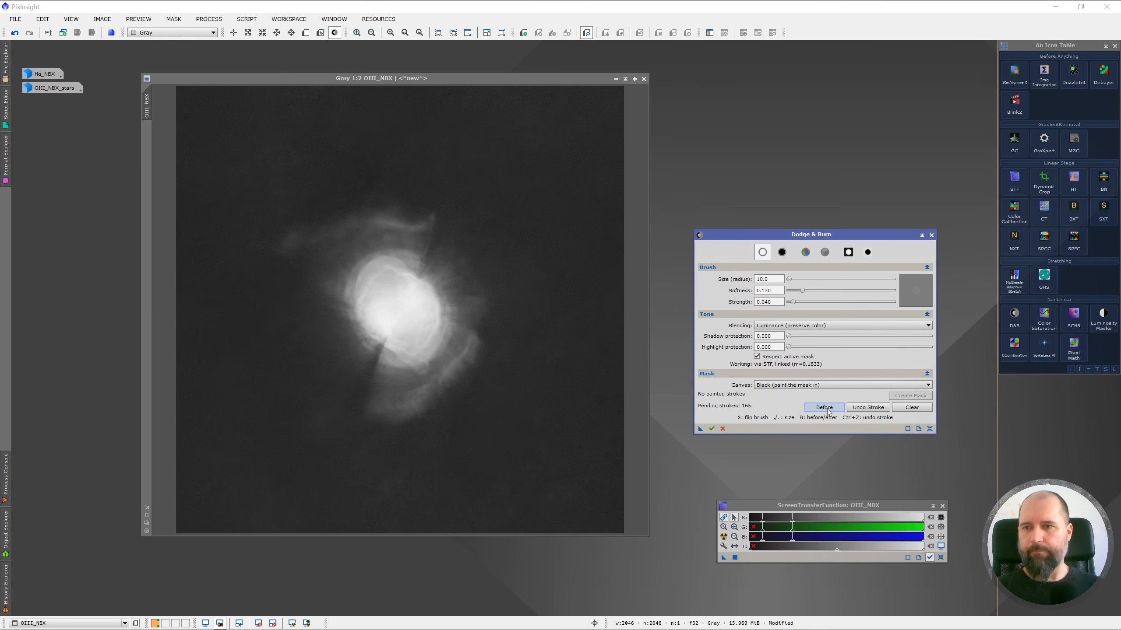
click(829, 410)
click(828, 410)
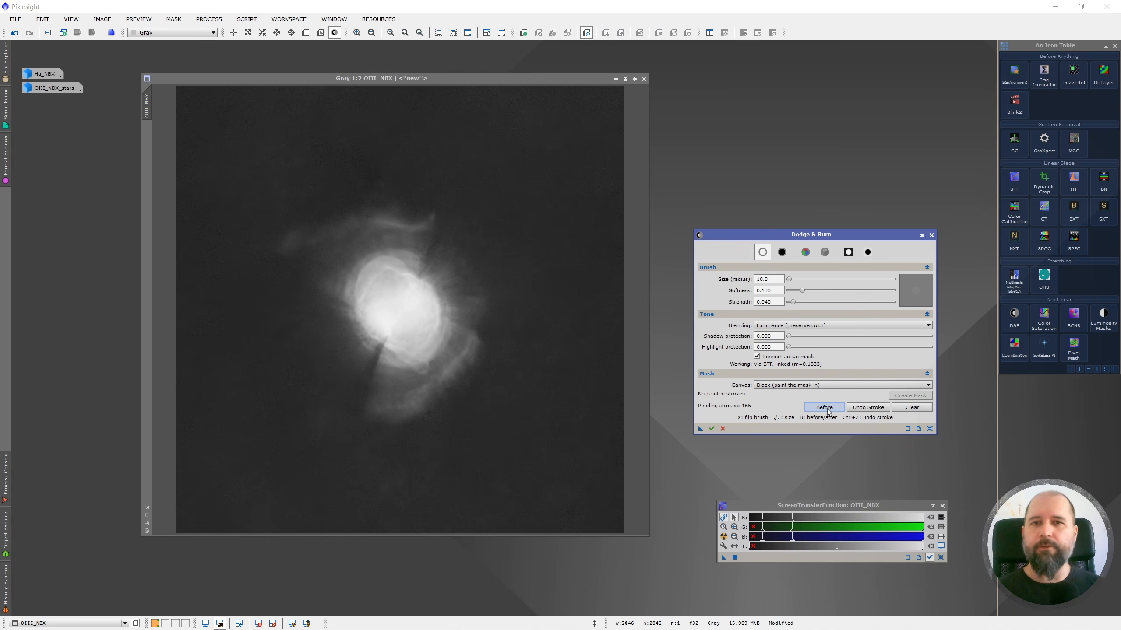
Apply the pending dodge and burn strokes to OIII_NBX and close the Dodge & Burn tool.
click(724, 537)
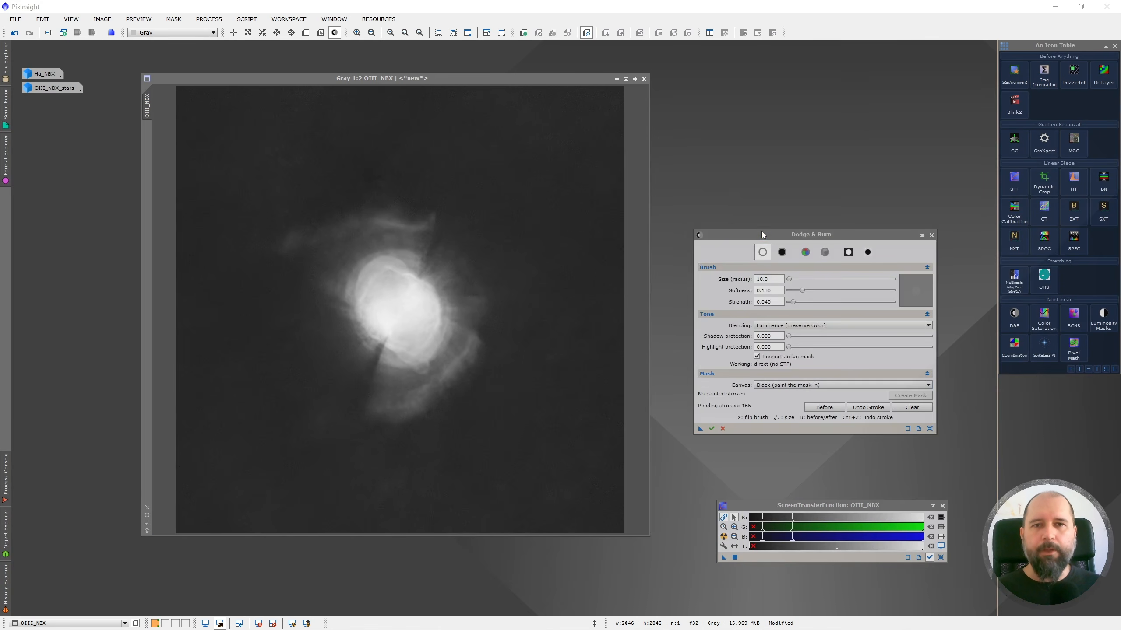
click(762, 234)
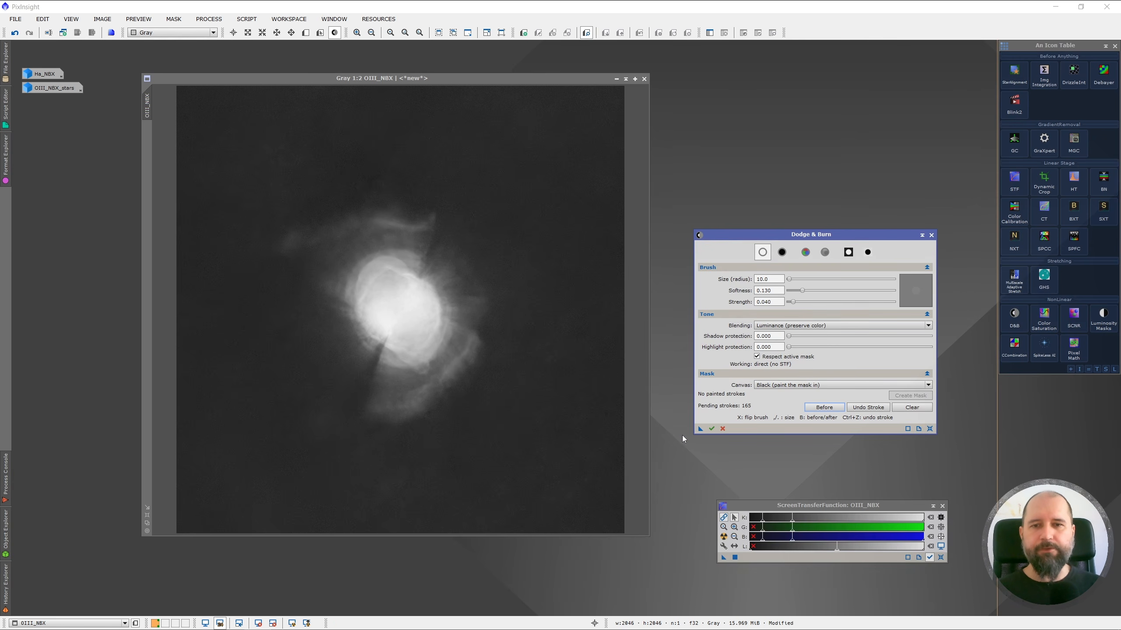
click(712, 429)
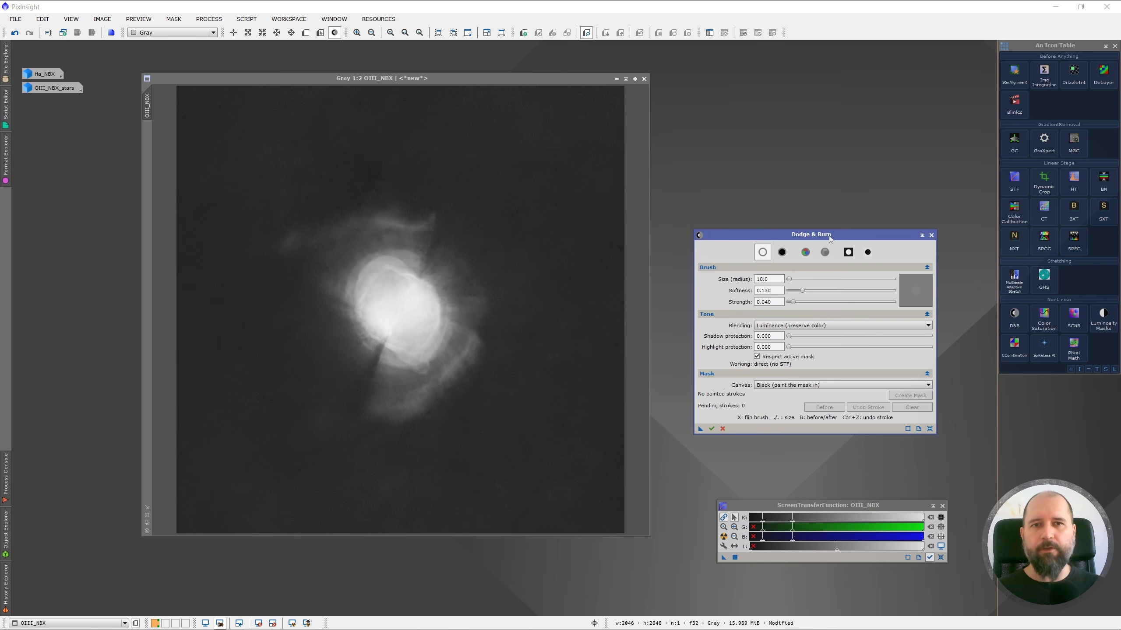
click(931, 235)
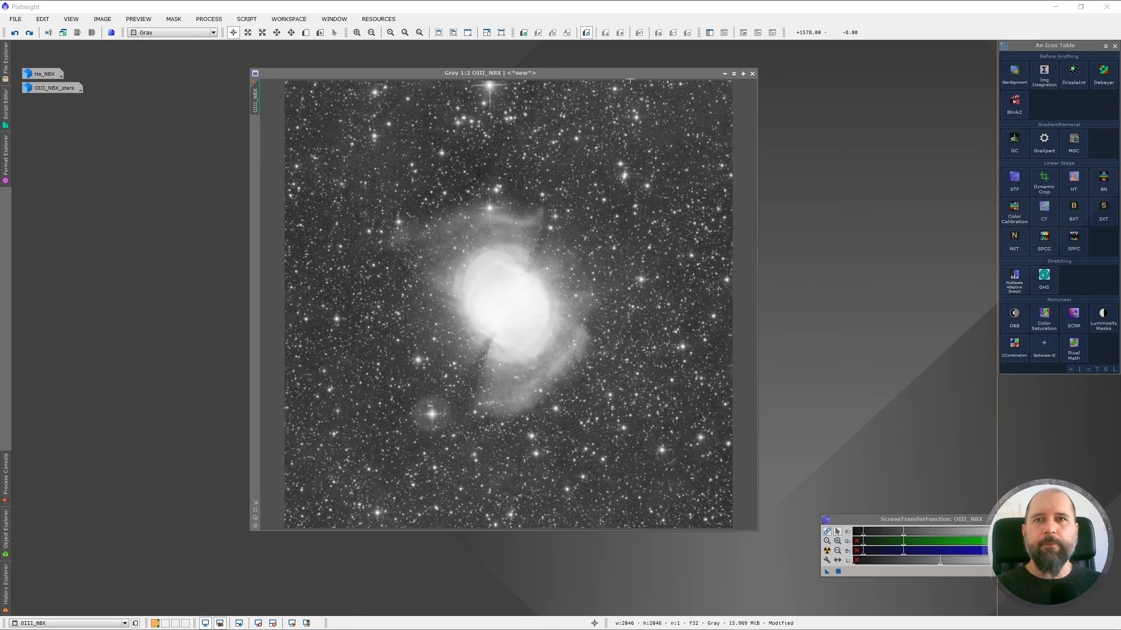
Bring up the OIII_NBX_clone image with stars to compare its halo area with OIII_NBX.
click(630, 75)
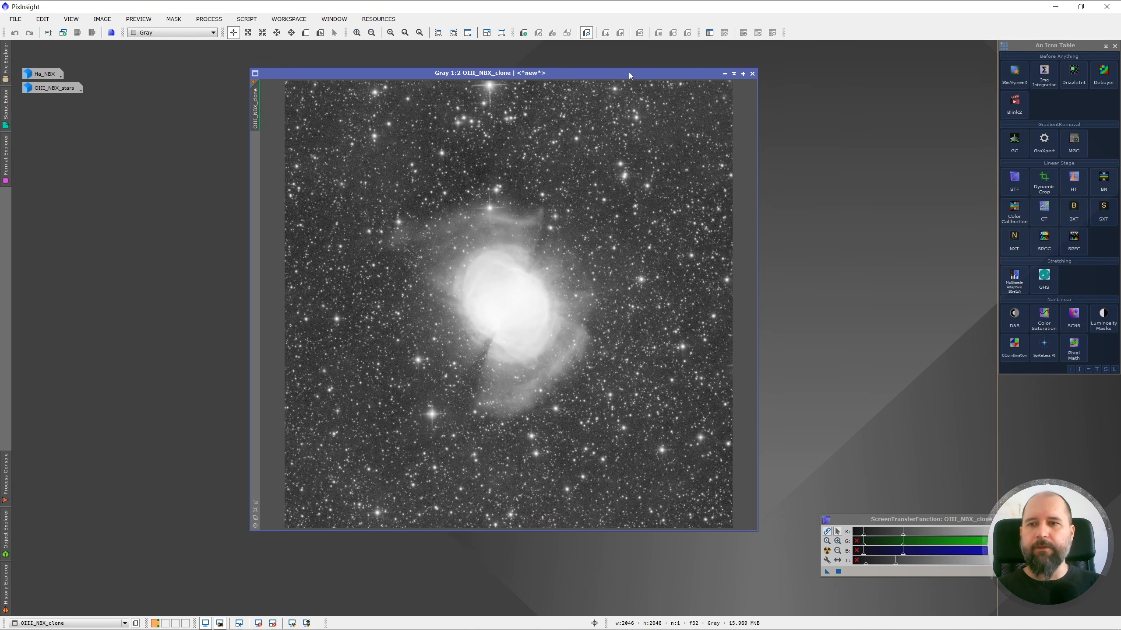
Alternate repeatedly between OIII_NBX_clone and OIII_NBX to compare the bright star's halo area below the nebula.
key(ctrl+Page_Down)
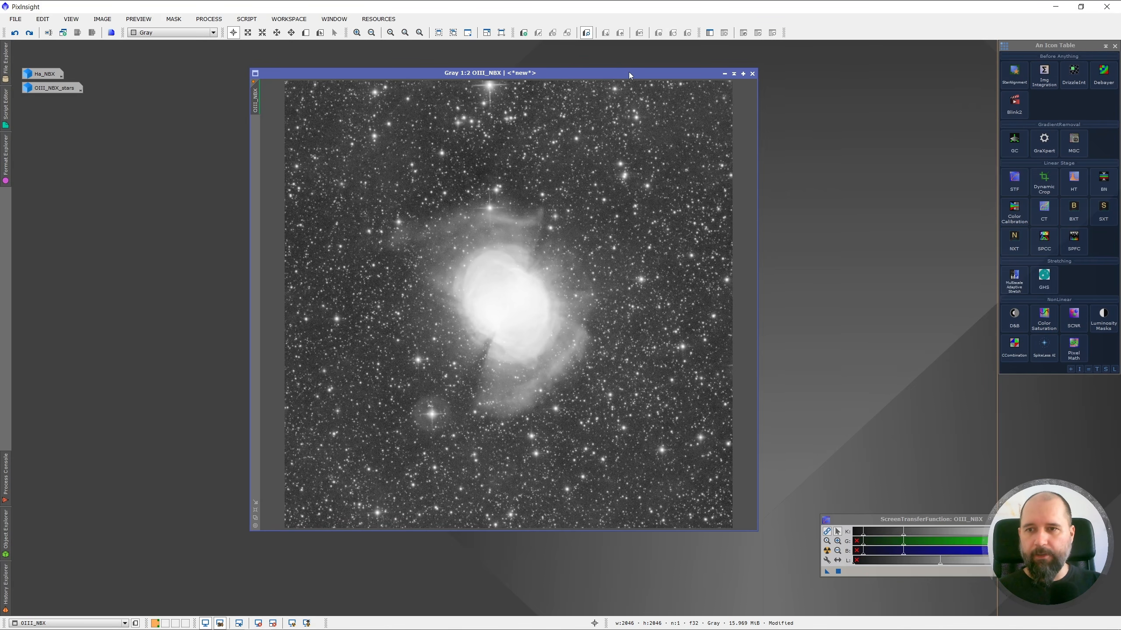
key(ctrl+Page_Down)
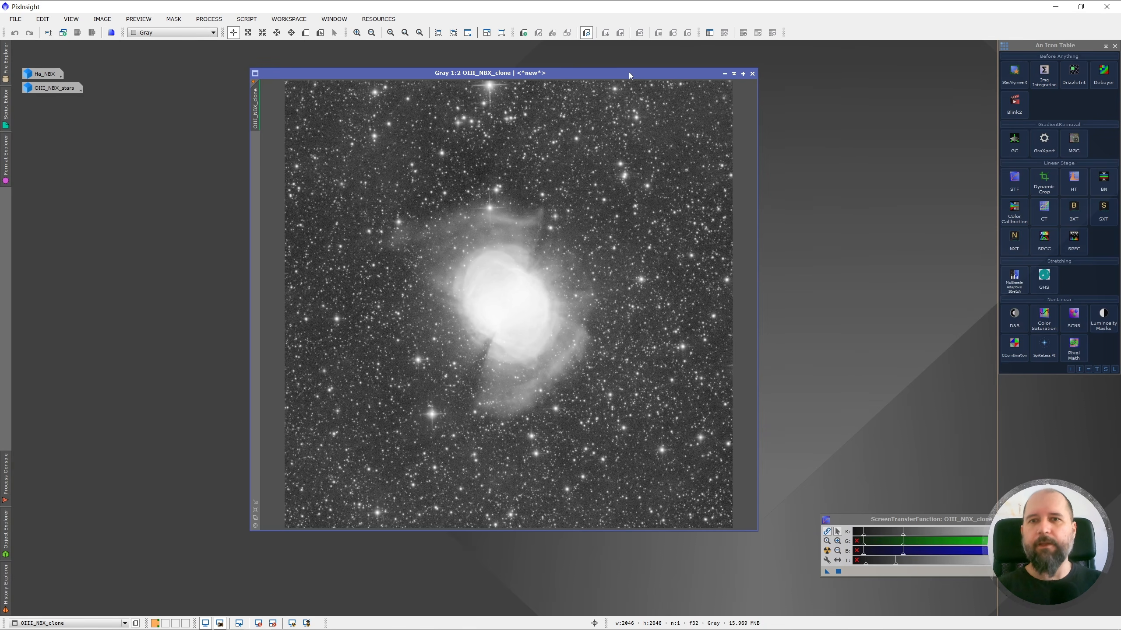
key(ctrl+Page_Down)
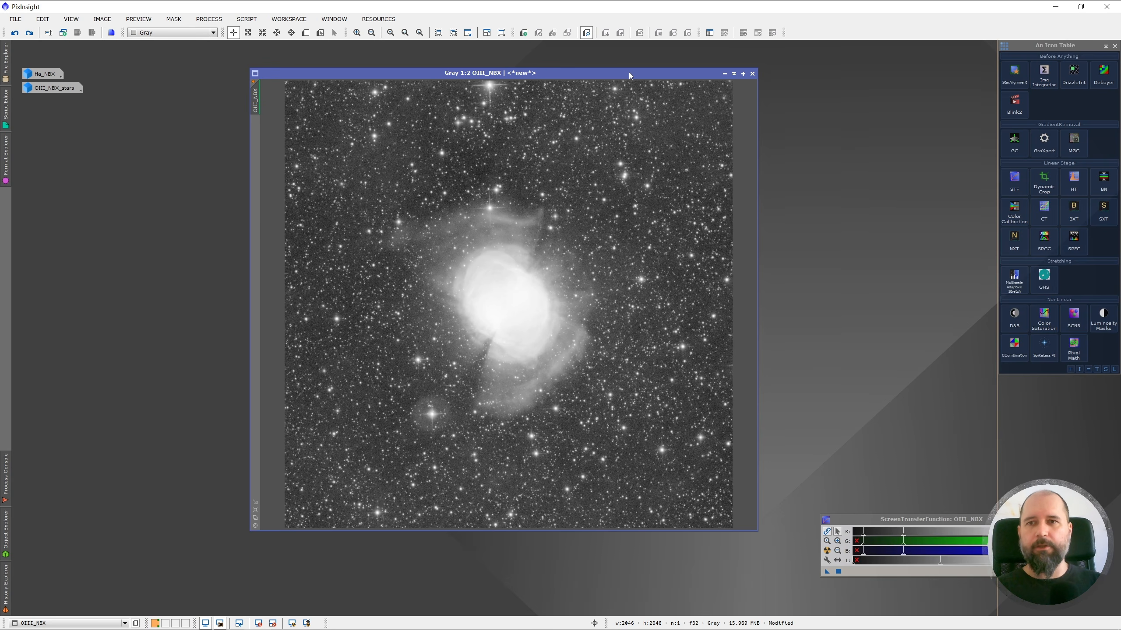
key(ctrl+Page_Down)
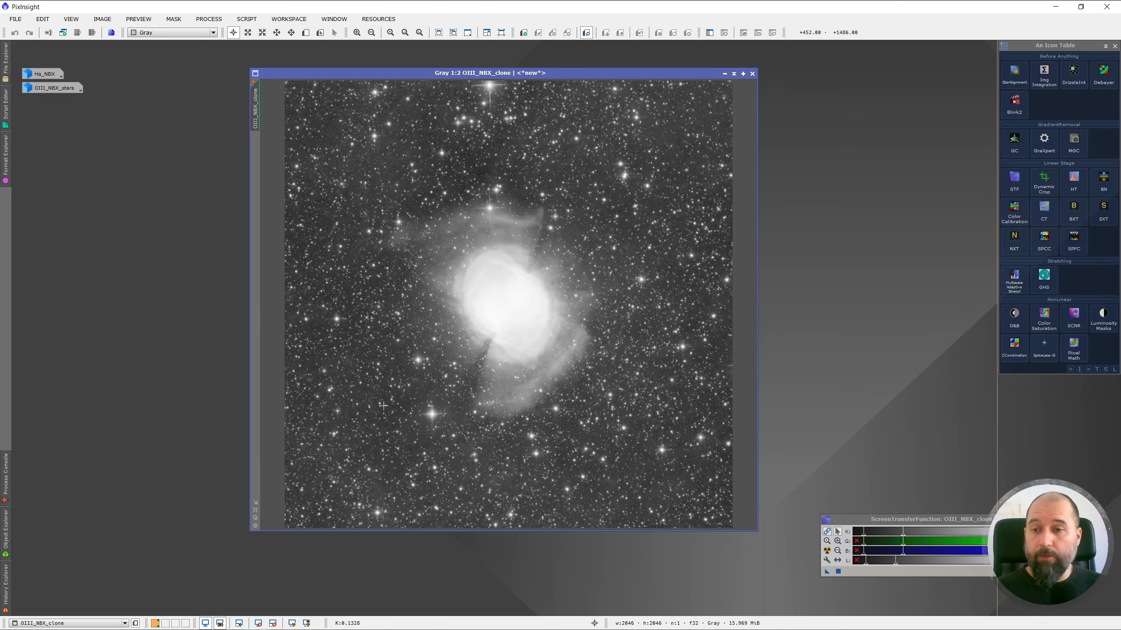
scroll(371, 453, up, 1)
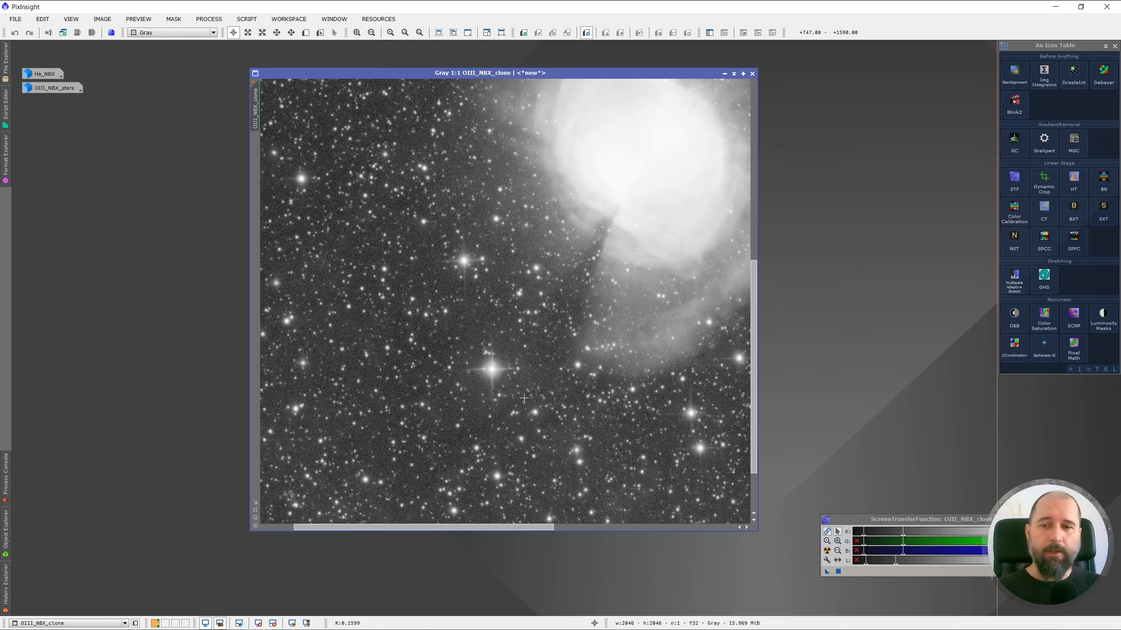
scroll(480, 423, down, 2)
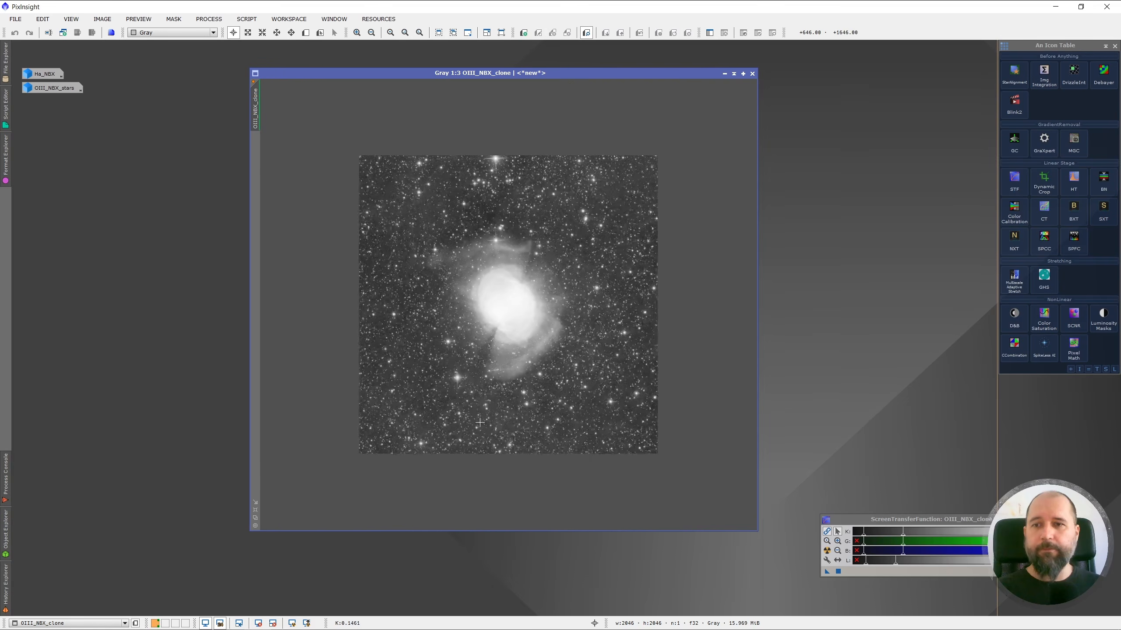
scroll(465, 391, up, 1)
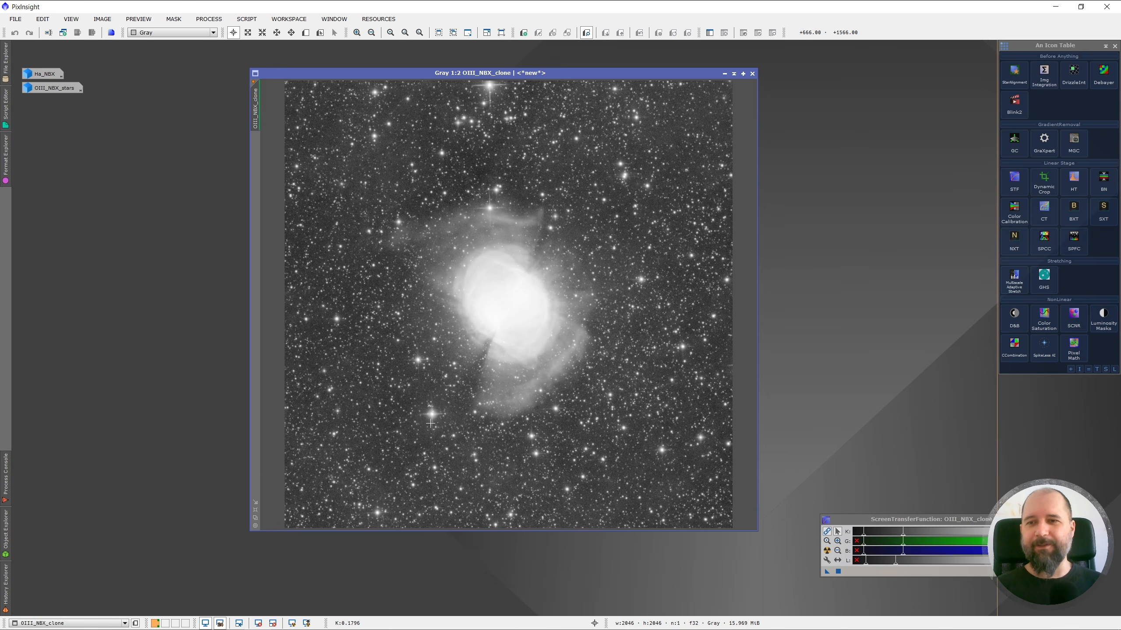
key(ctrl+Page_Down)
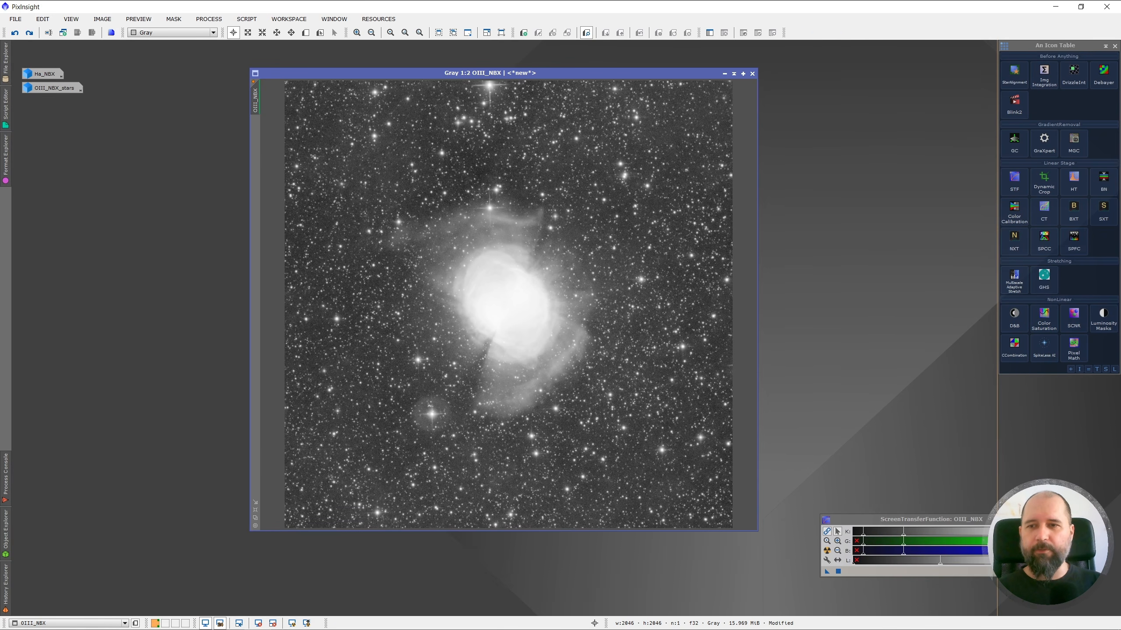
key(ctrl+Page_Up)
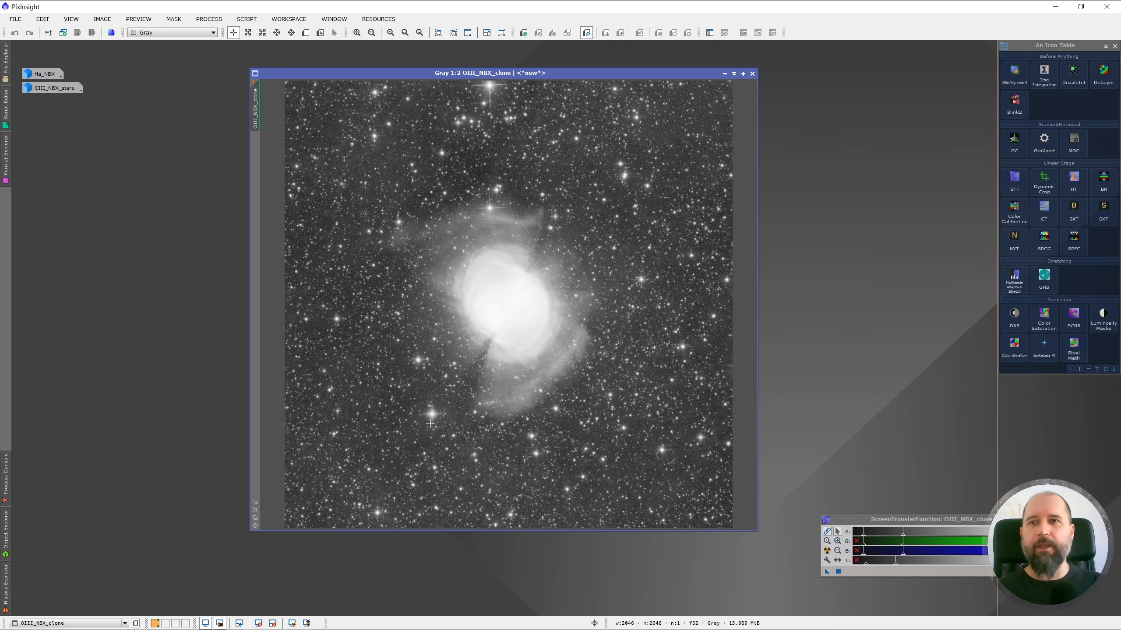
key(ctrl+Page_Down)
key(ctrl+Page_Up)
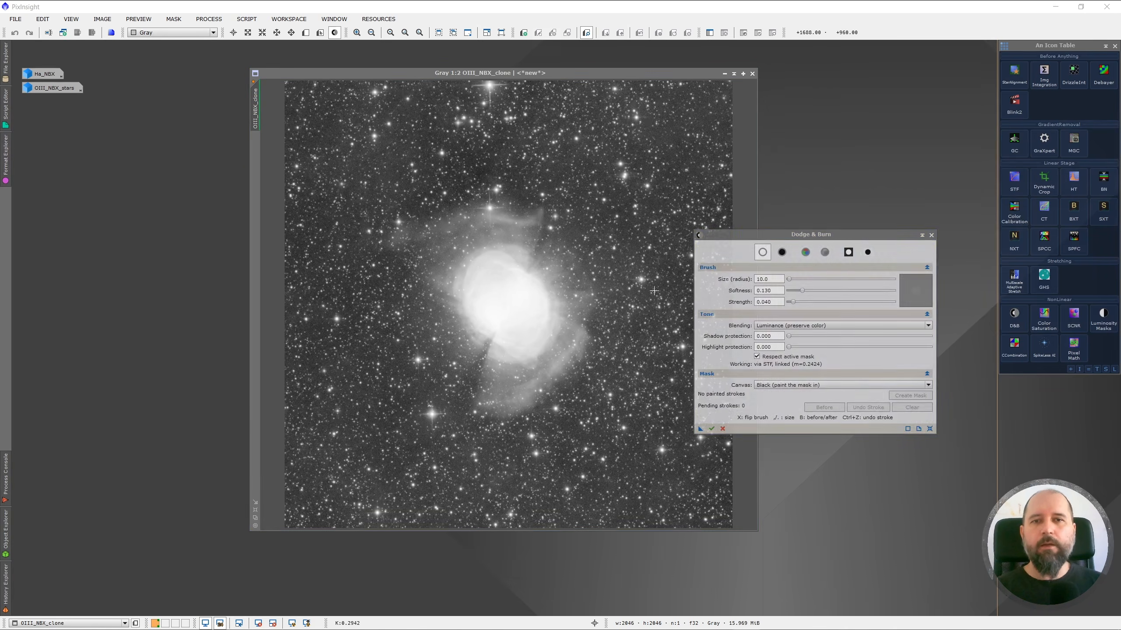
Open LuminosityMasks beside Dodge & Burn to view its mask settings, close it and return to Dodge & Burn.
click(870, 234)
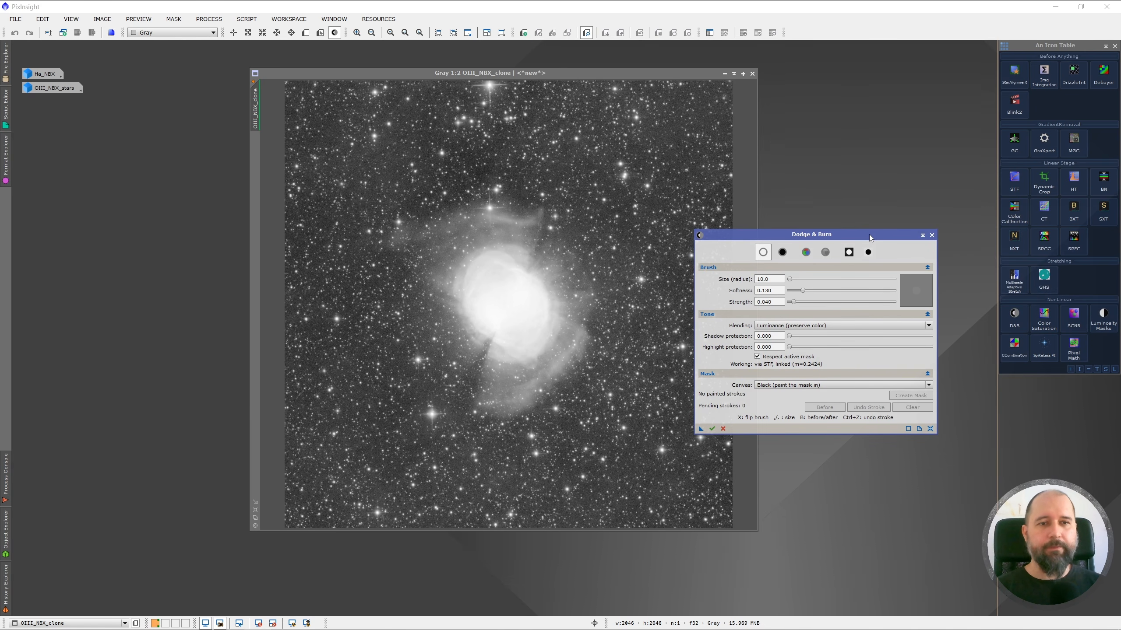
click(1103, 317)
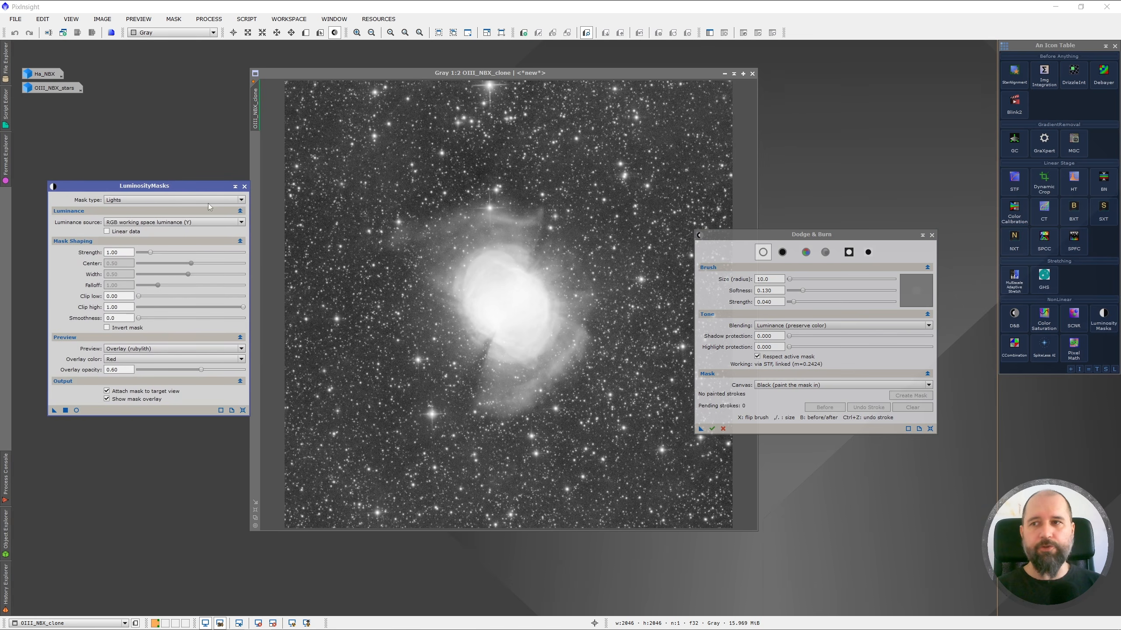
mouse_move(165, 190)
mouse_down()
mouse_move(328, 211)
mouse_move(601, 221)
mouse_up()
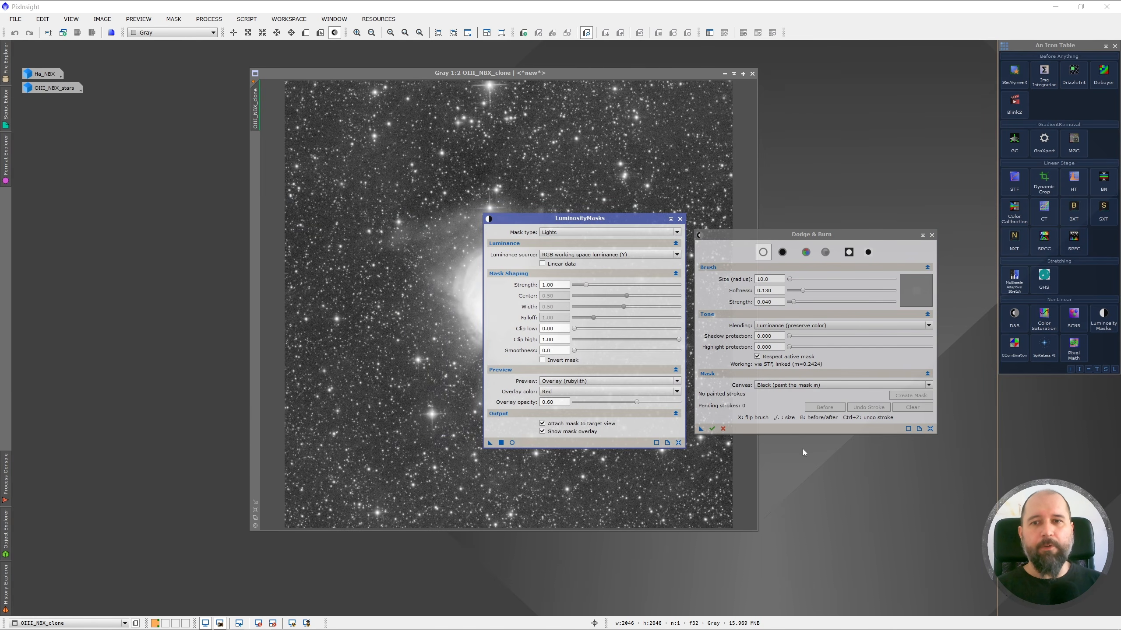
click(680, 219)
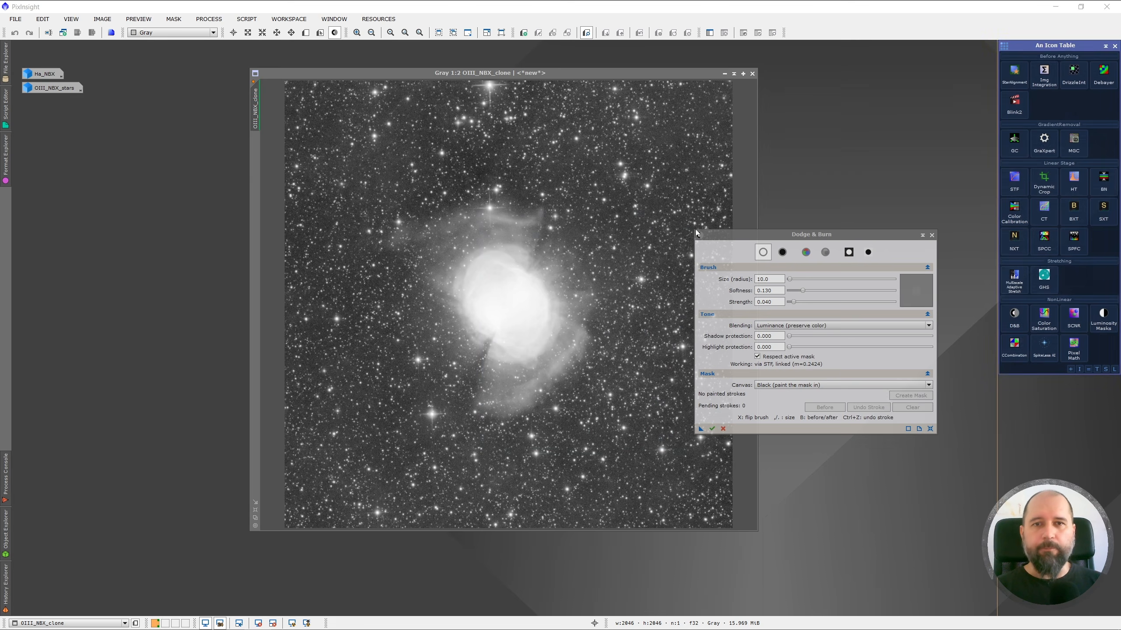
click(808, 235)
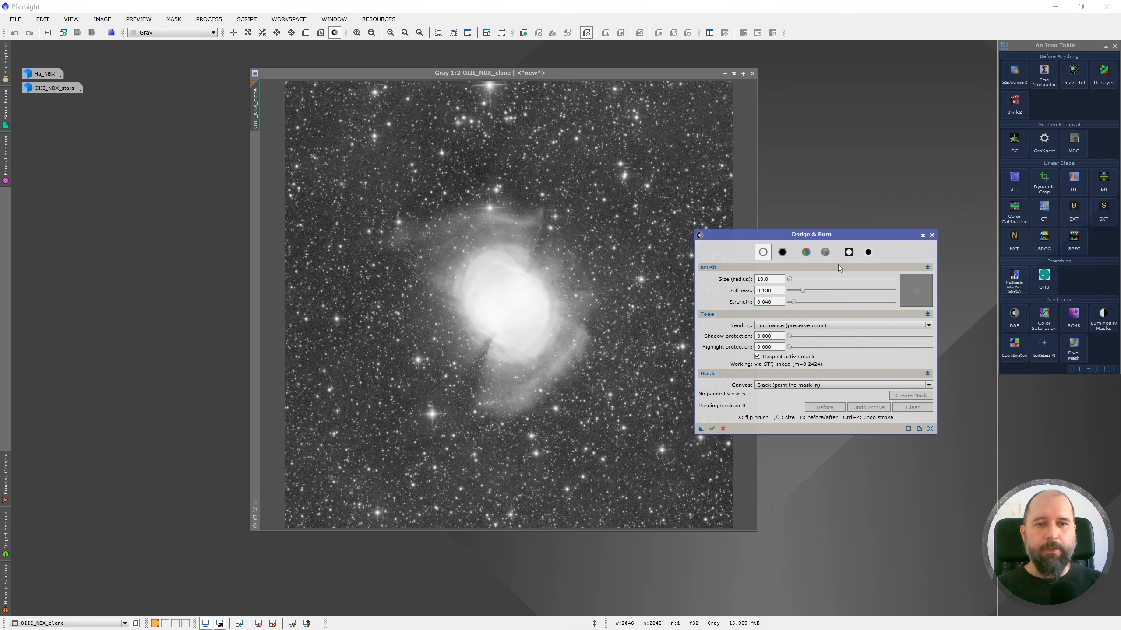